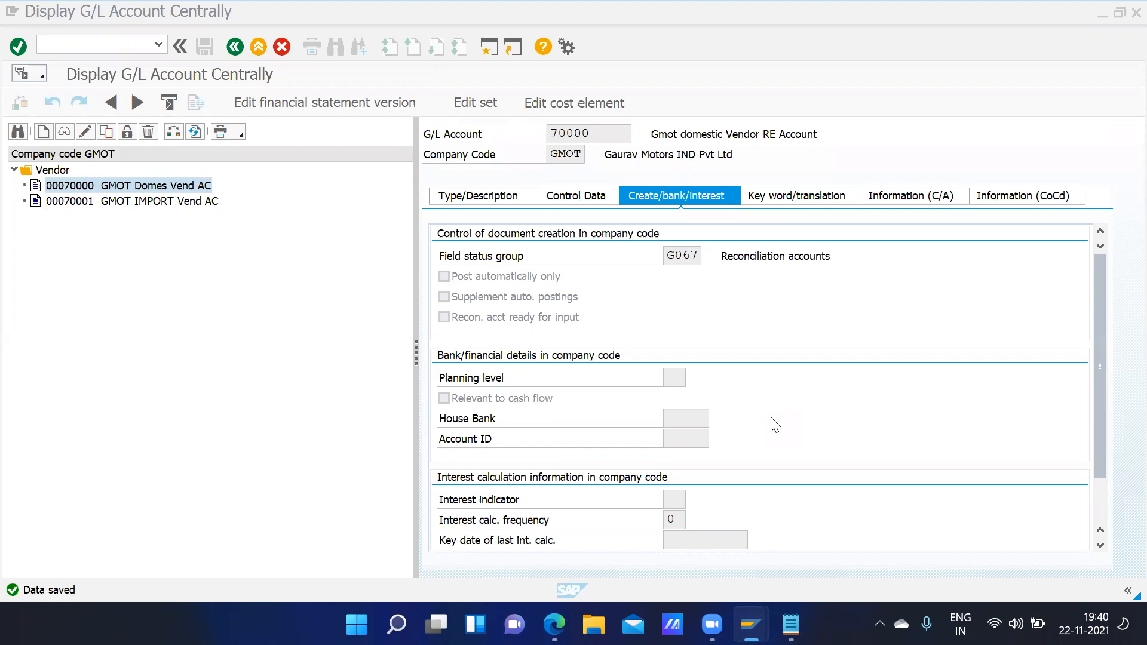
- Start vendor creation with transaction XK01
click(84, 41)
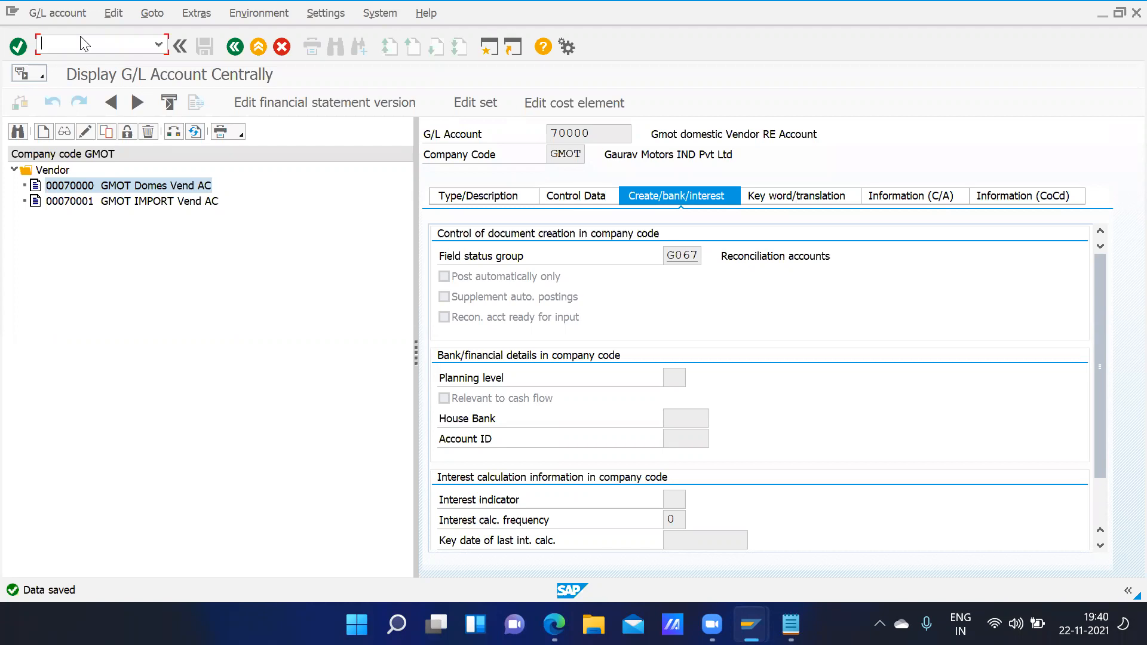
text(xk01)
key(Return)
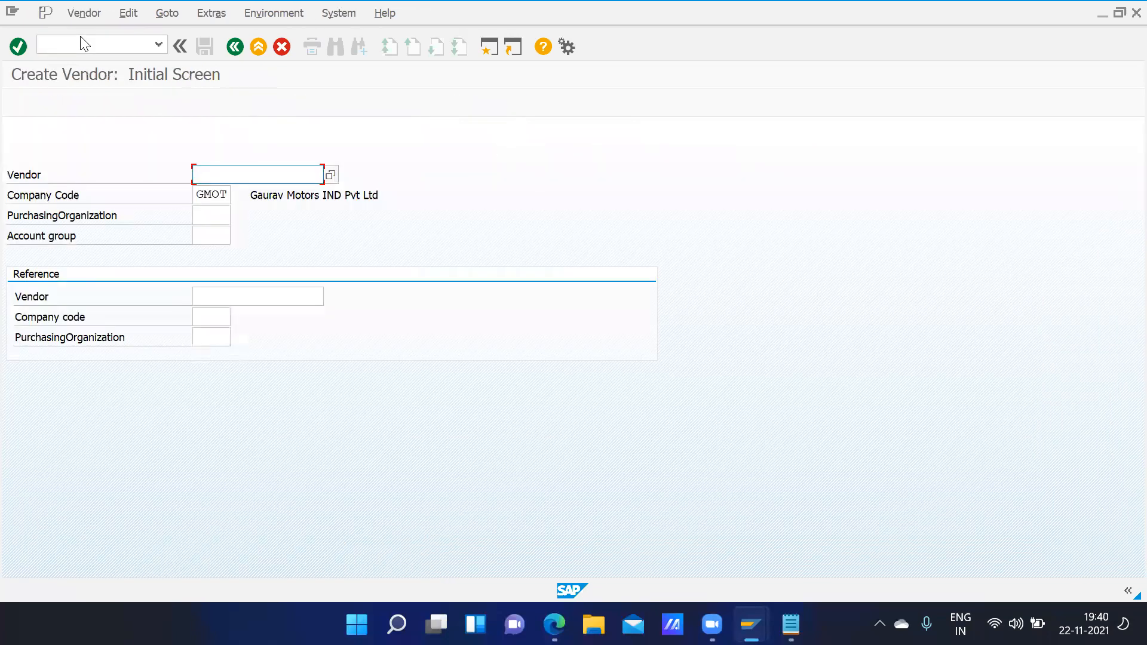
- Select purchasing organization GDEL from the purchasing organization search list
click(224, 217)
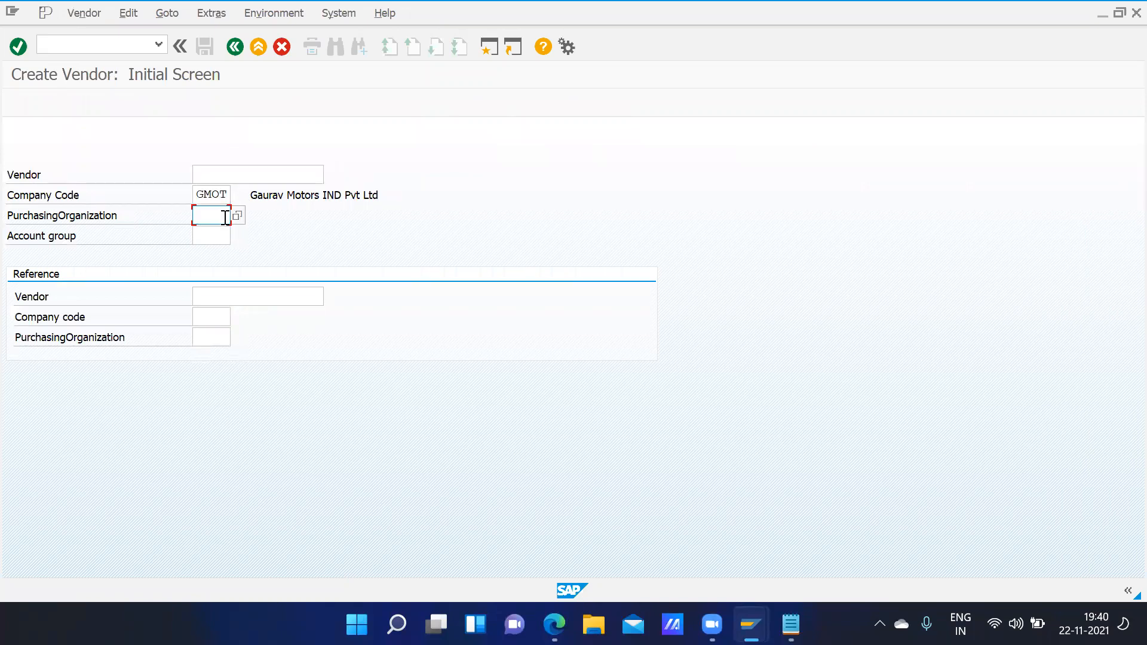
click(238, 218)
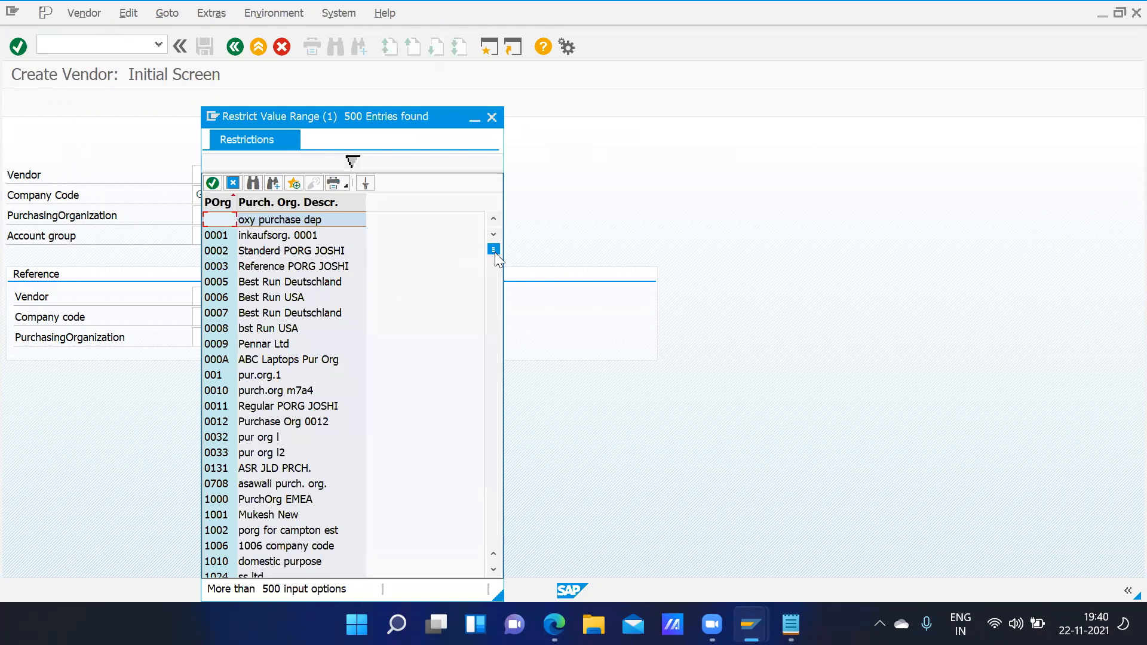
drag(495, 270, 495, 313)
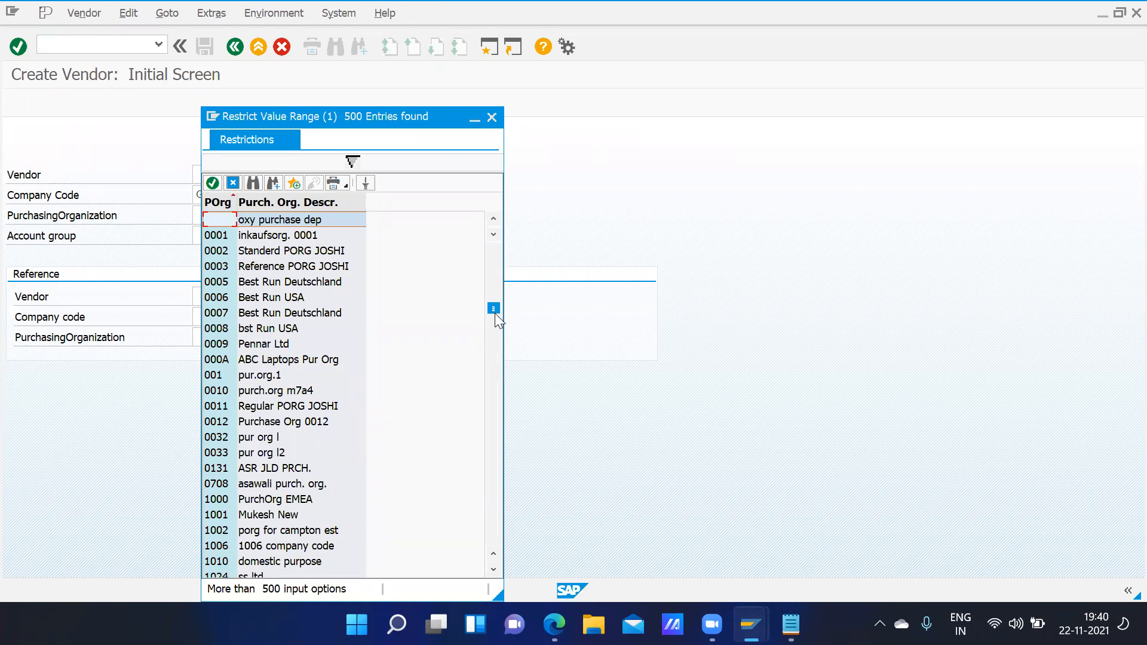
click(497, 374)
click(496, 406)
click(499, 422)
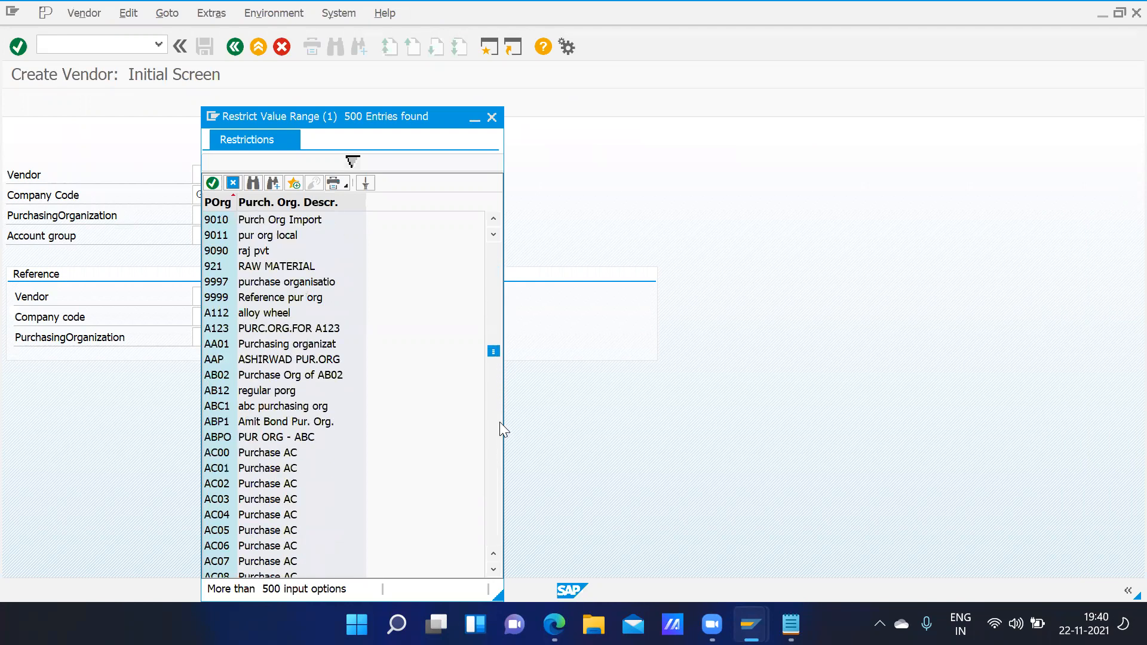
click(499, 422)
click(499, 439)
click(500, 438)
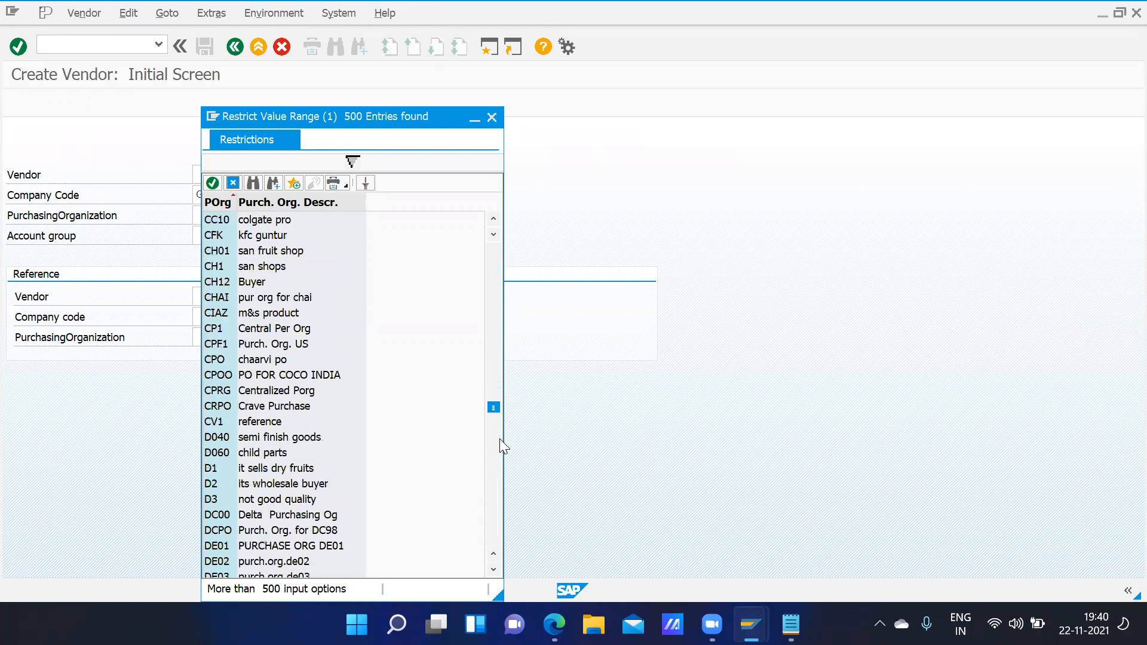
click(500, 438)
click(496, 461)
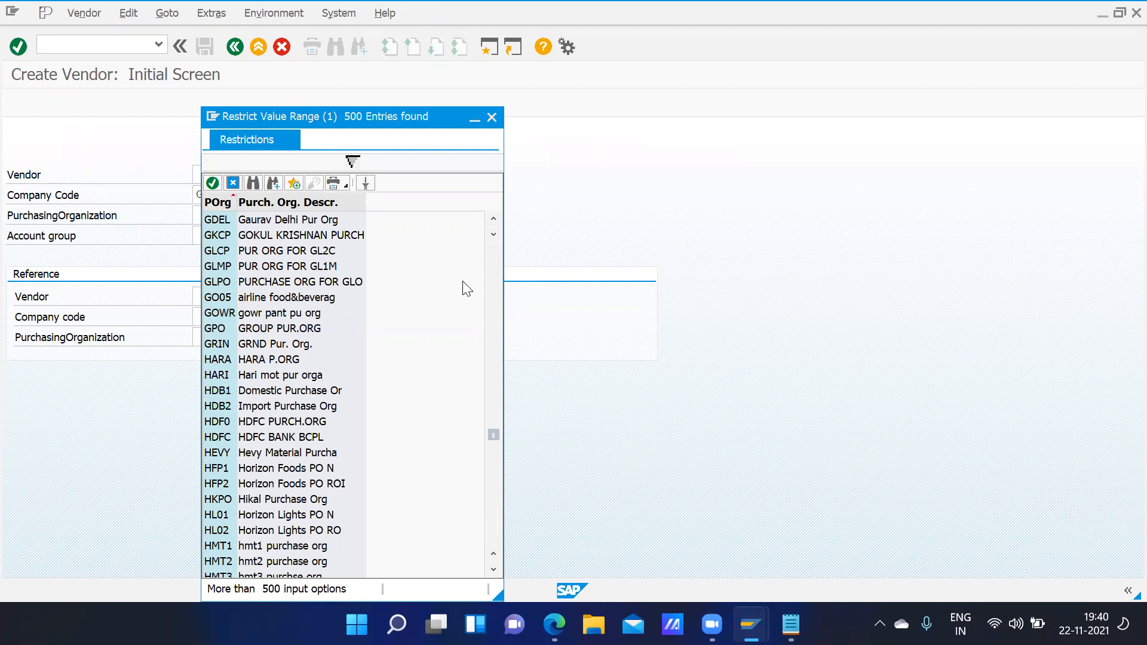
click(322, 220)
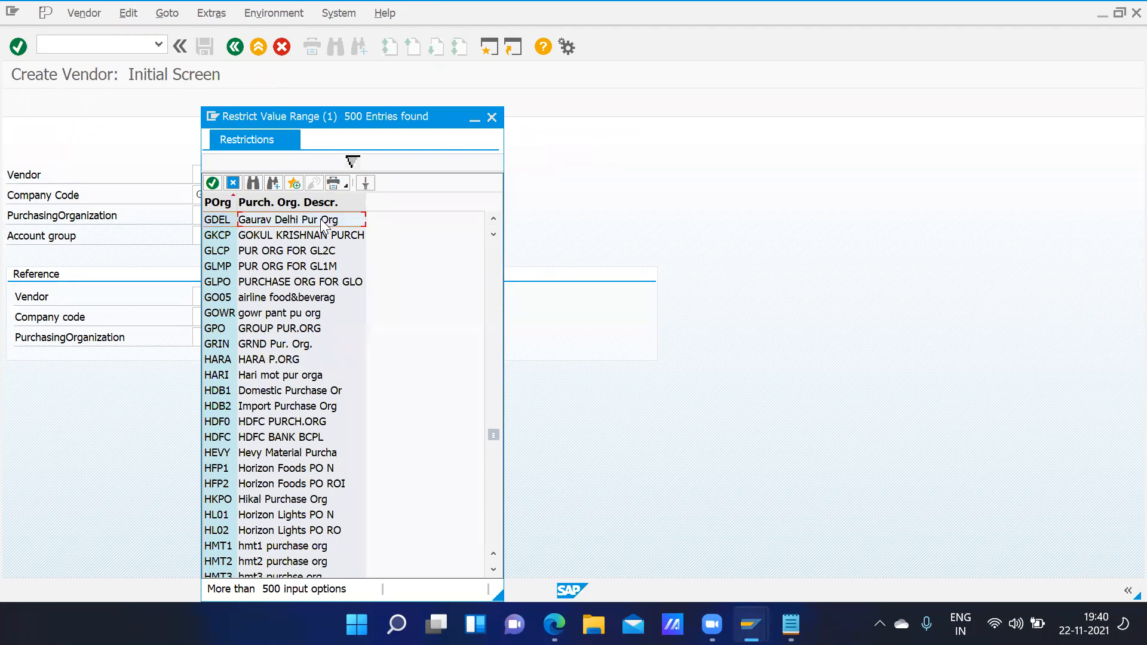
double_click(321, 220)
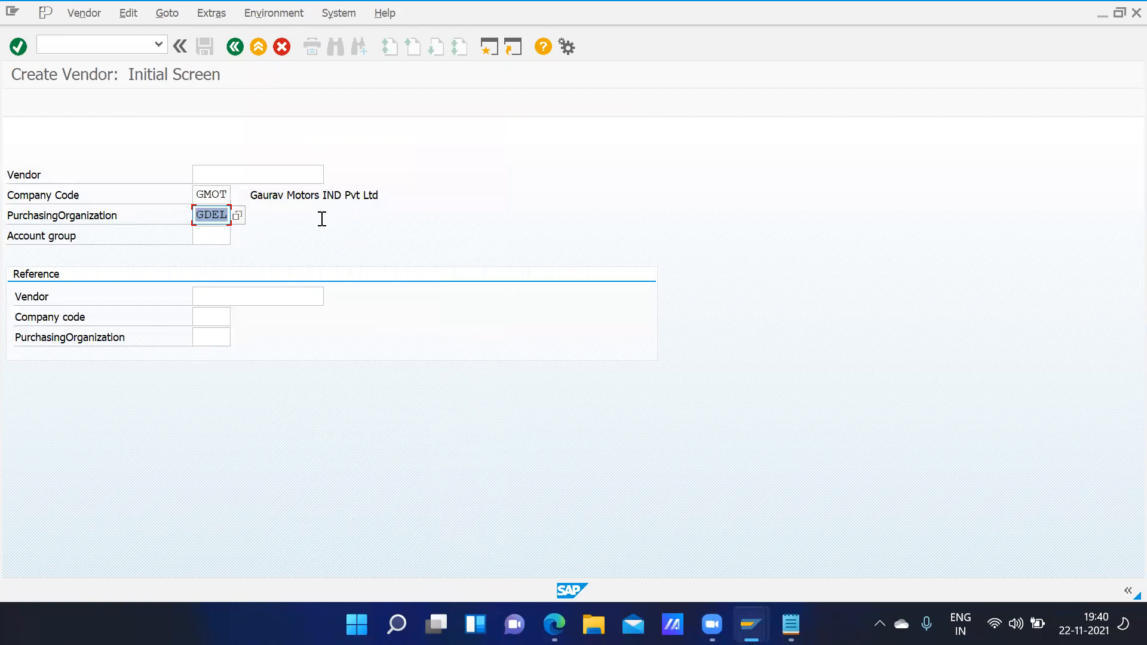
- Enter account group gcom and continue to the address screen
click(209, 236)
text(gcom)
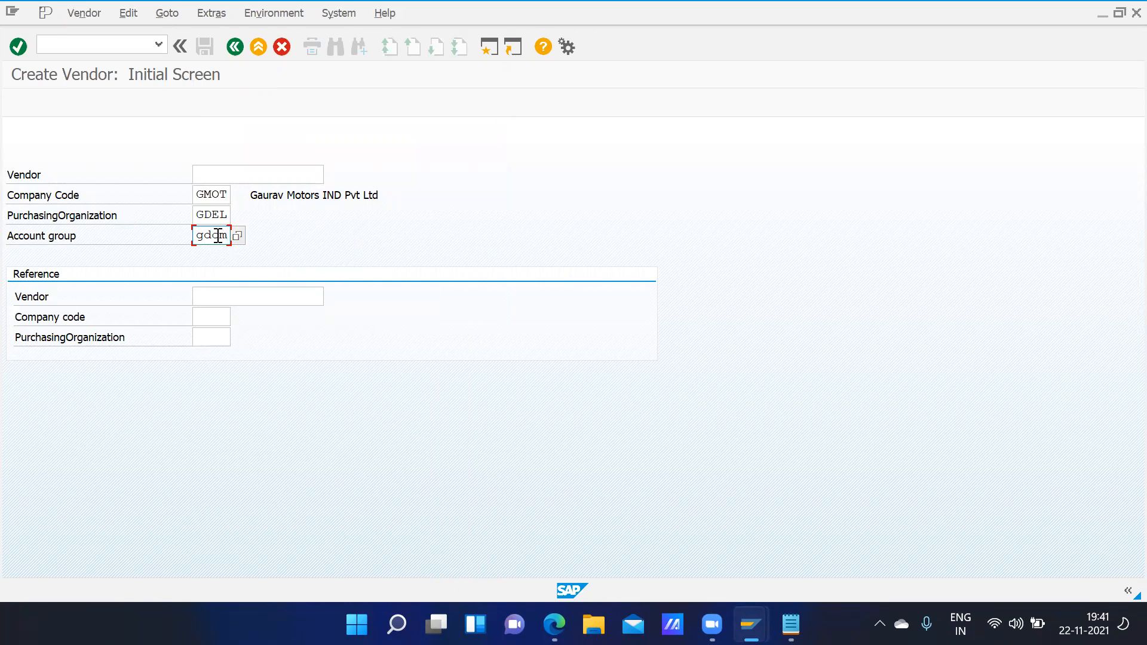
key(Return)
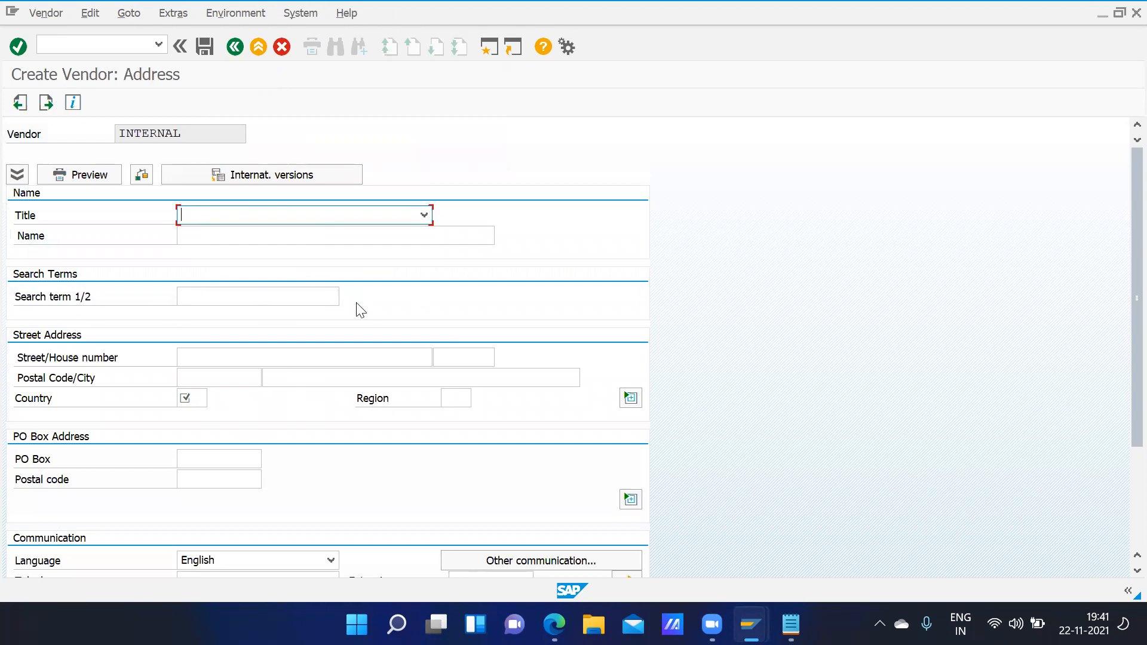
- Choose title Company and enter the vendor name MRF Tyres Pvt Ltd
click(638, 401)
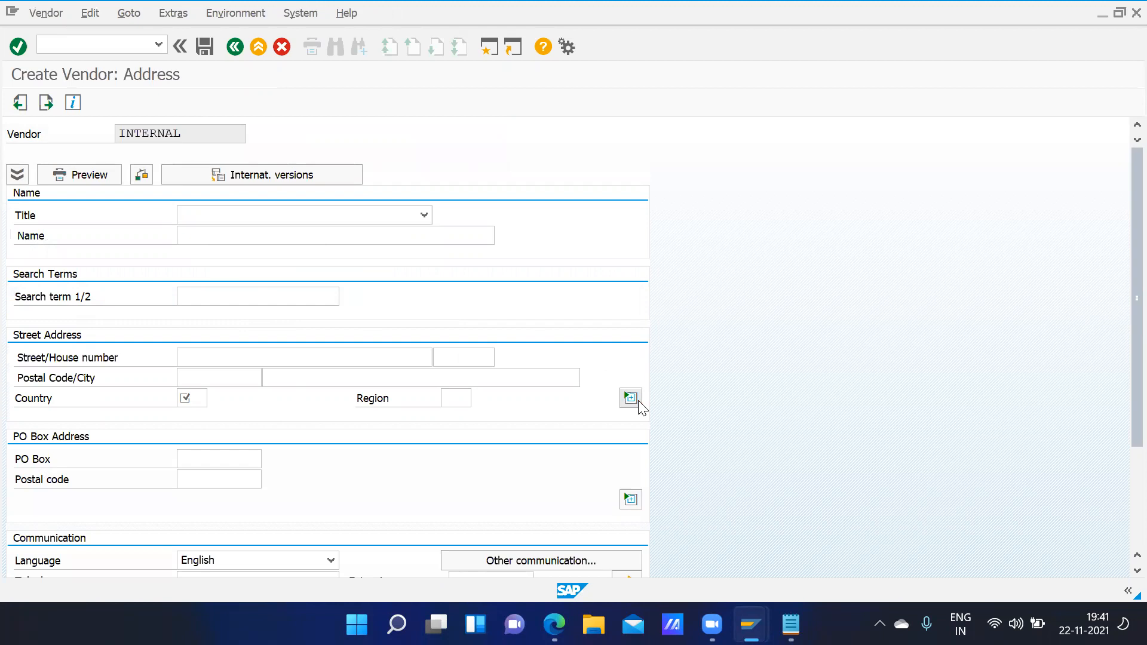
click(202, 217)
click(203, 234)
click(219, 231)
text(Gaurav)
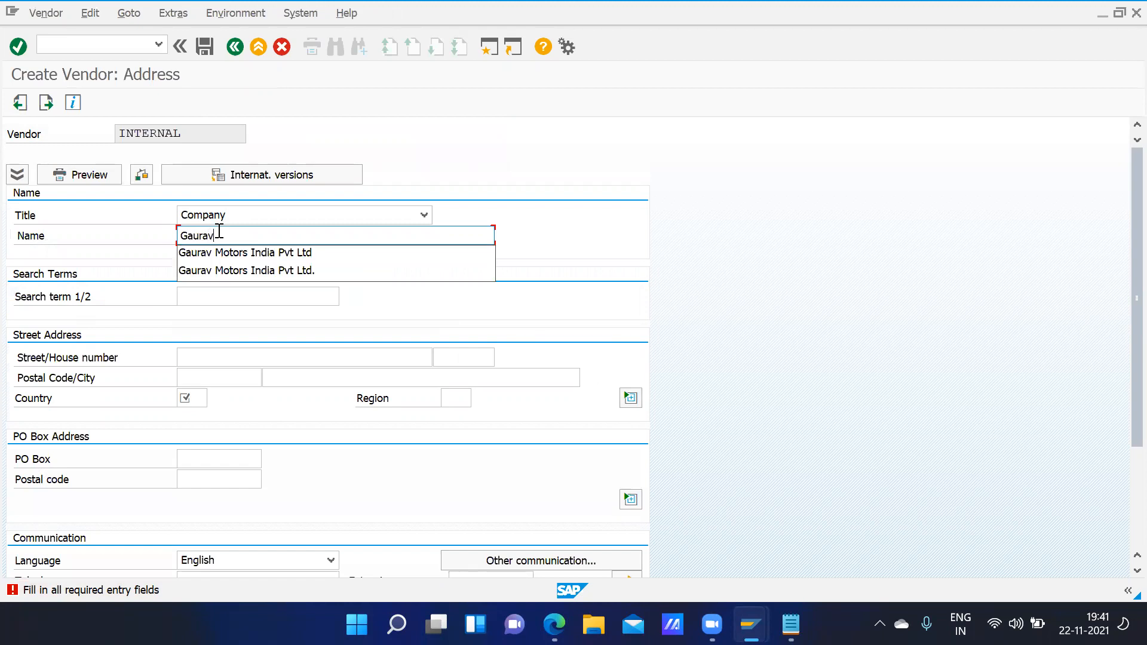
key(BackSpace)
key(BackSpace)
key(BackSpace)
key(BackSpace)
key(BackSpace)
key(BackSpace)
text(M)
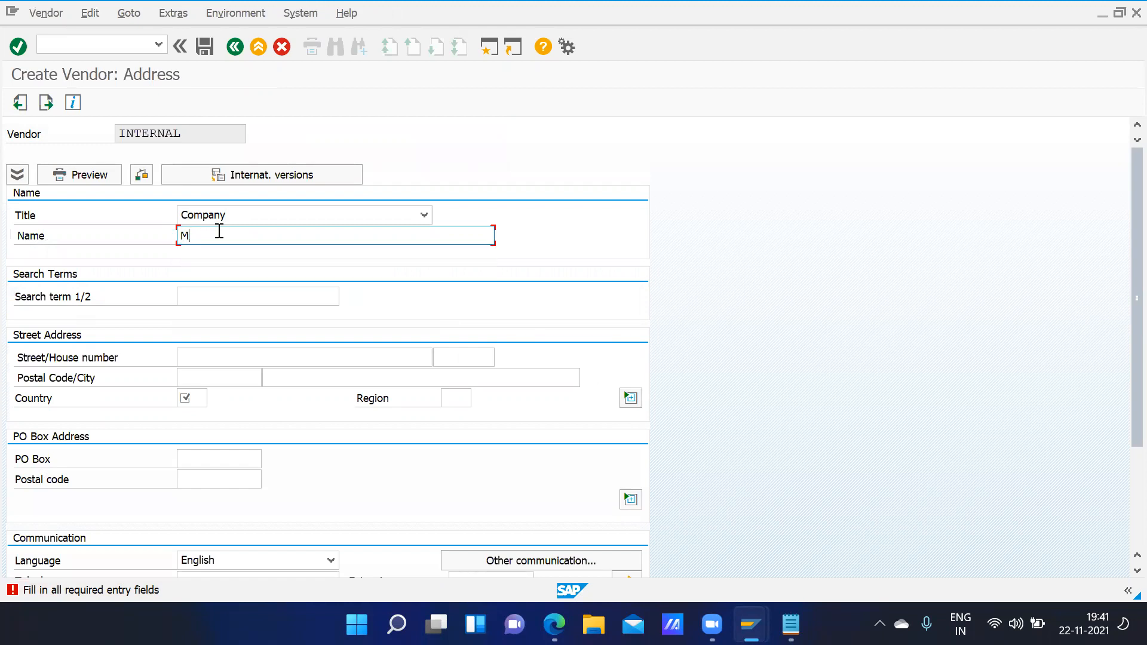
text(RF Tyres Pvt Li)
text(d)
- Type the vendor's street and house number, correcting the typos
click(208, 361)
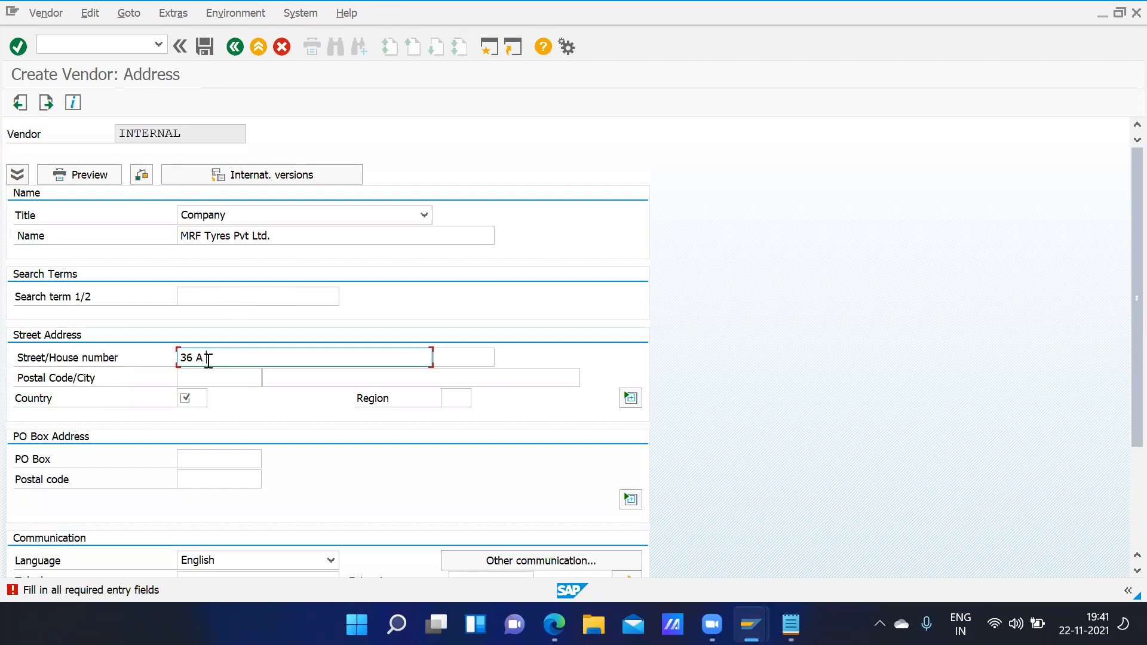
click(347, 361)
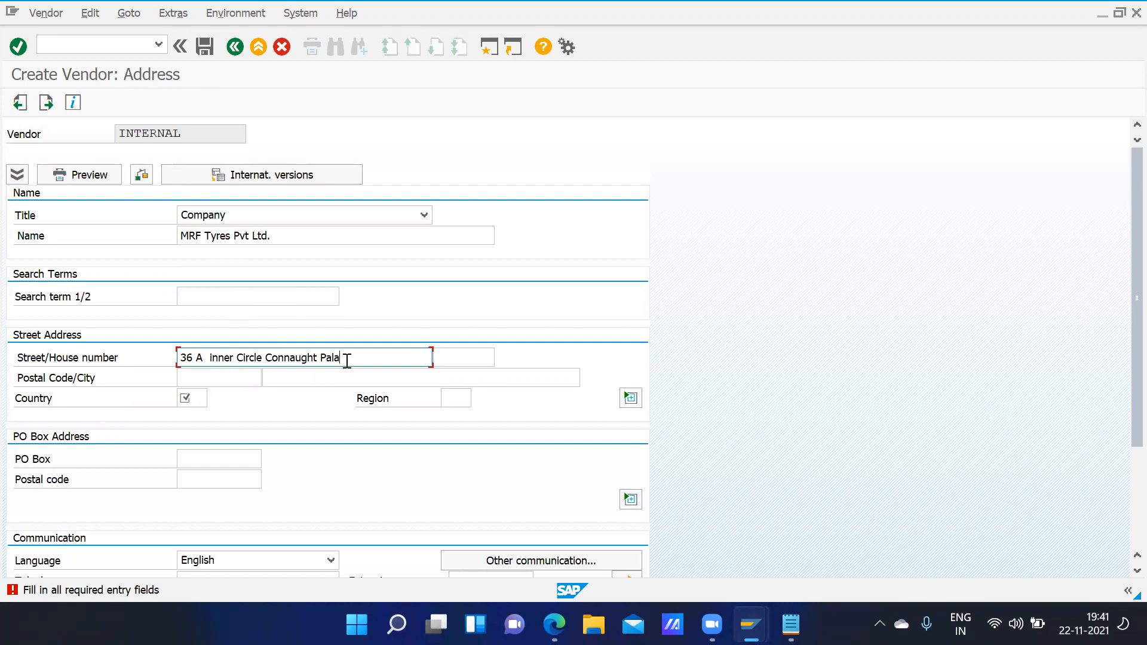
- Fill in the postal code, city, country IN and region 30 (Delhi) from the region list
key(Tab)
key(Tab)
text(11000)
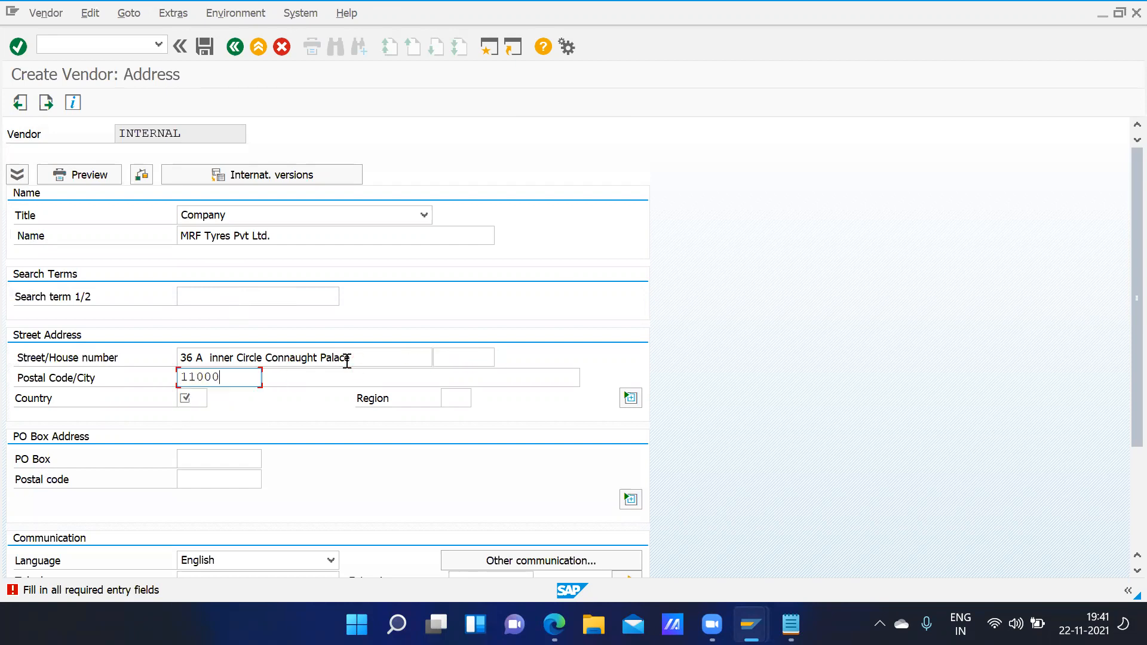
text(1)
key(Tab)
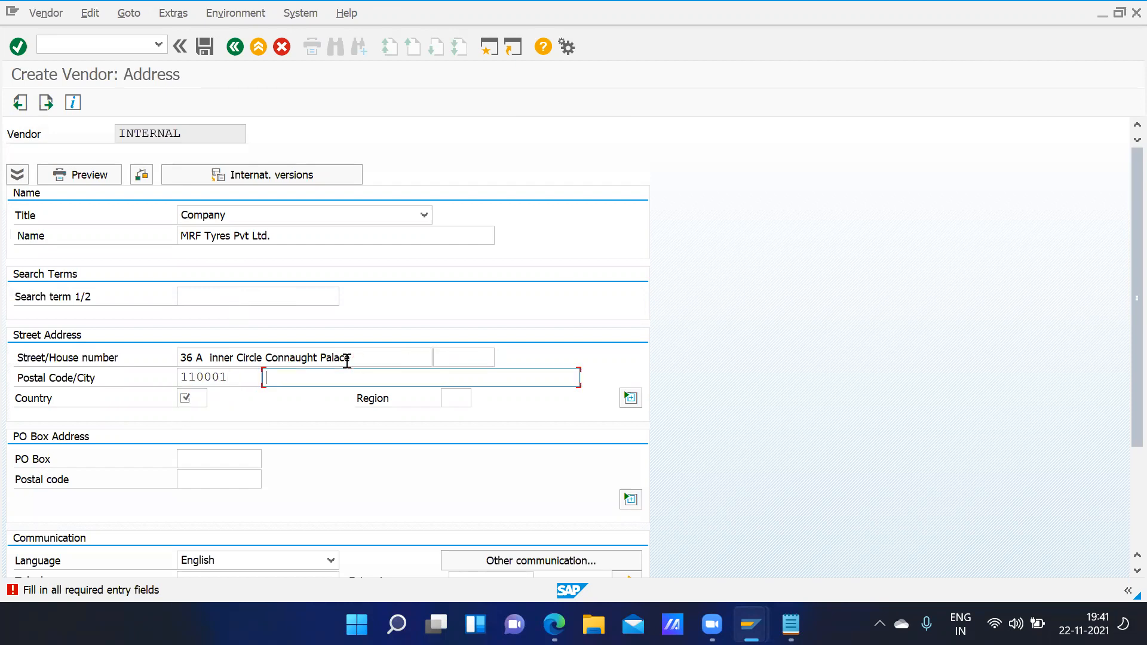
text(New Delhi)
key(Tab)
text(in)
key(Tab)
text(30)
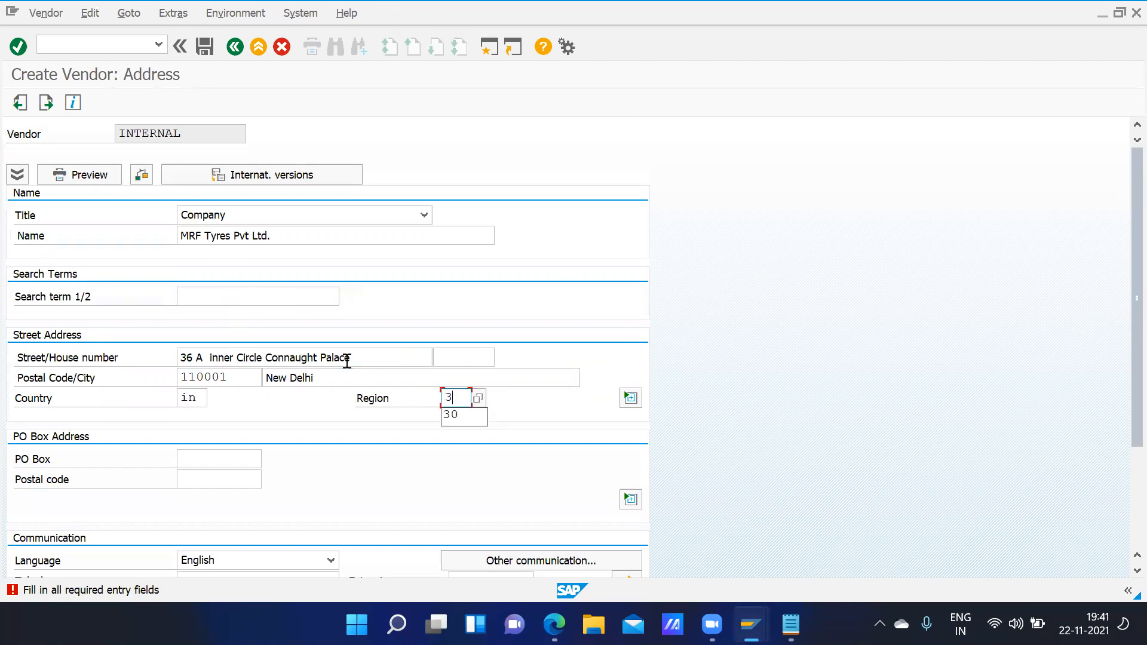
click(478, 399)
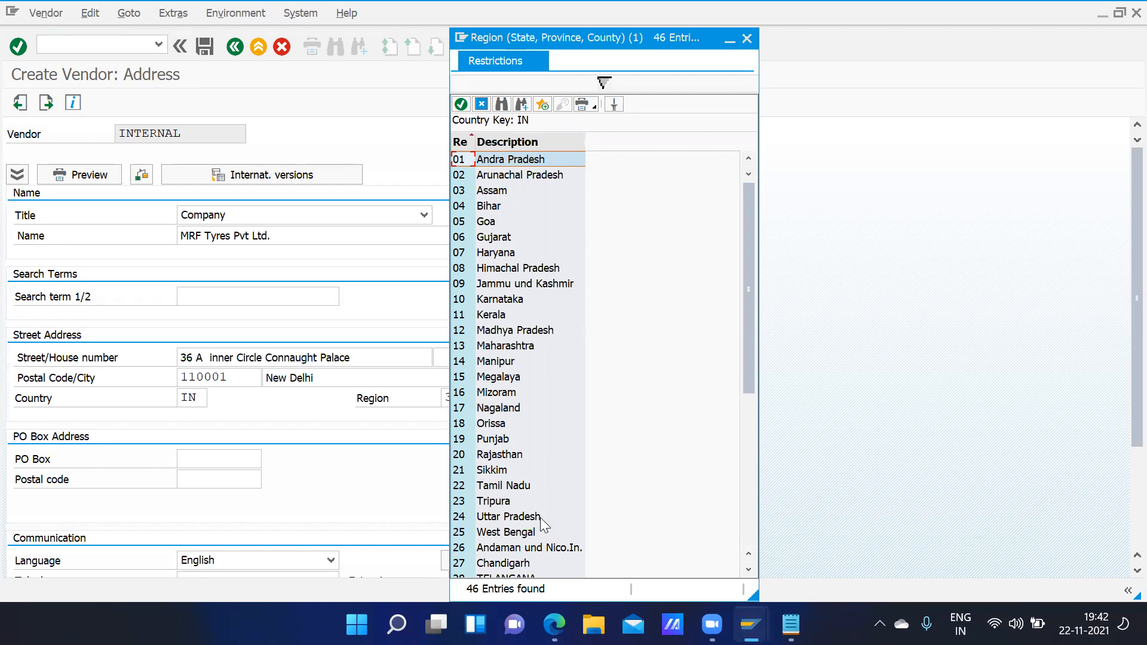
click(754, 510)
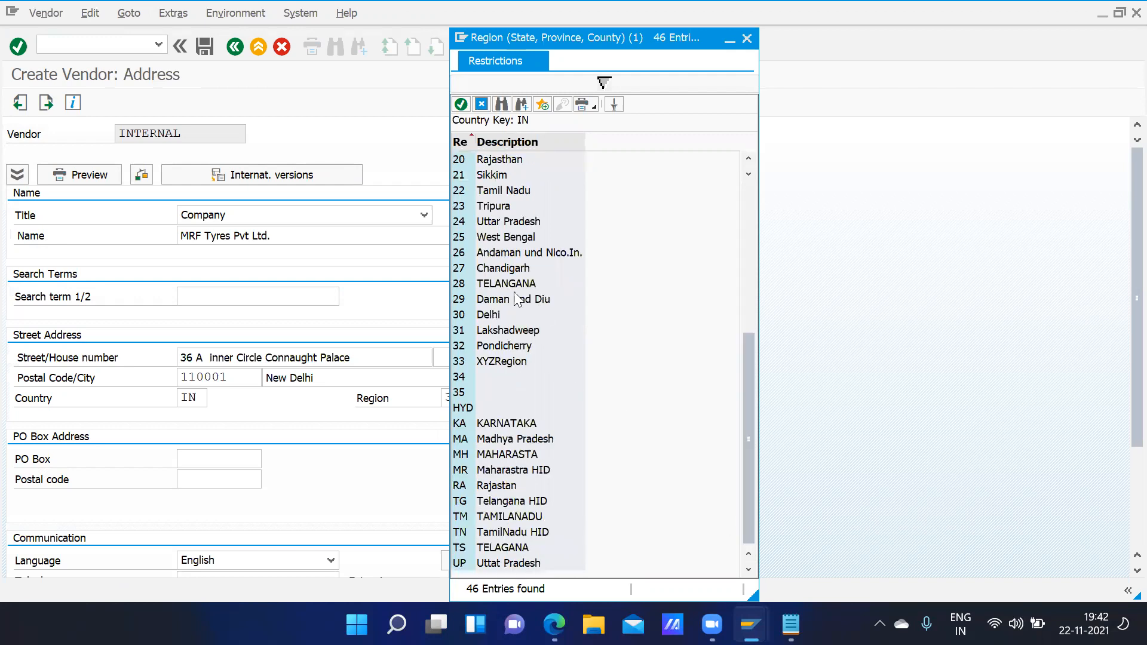
double_click(488, 314)
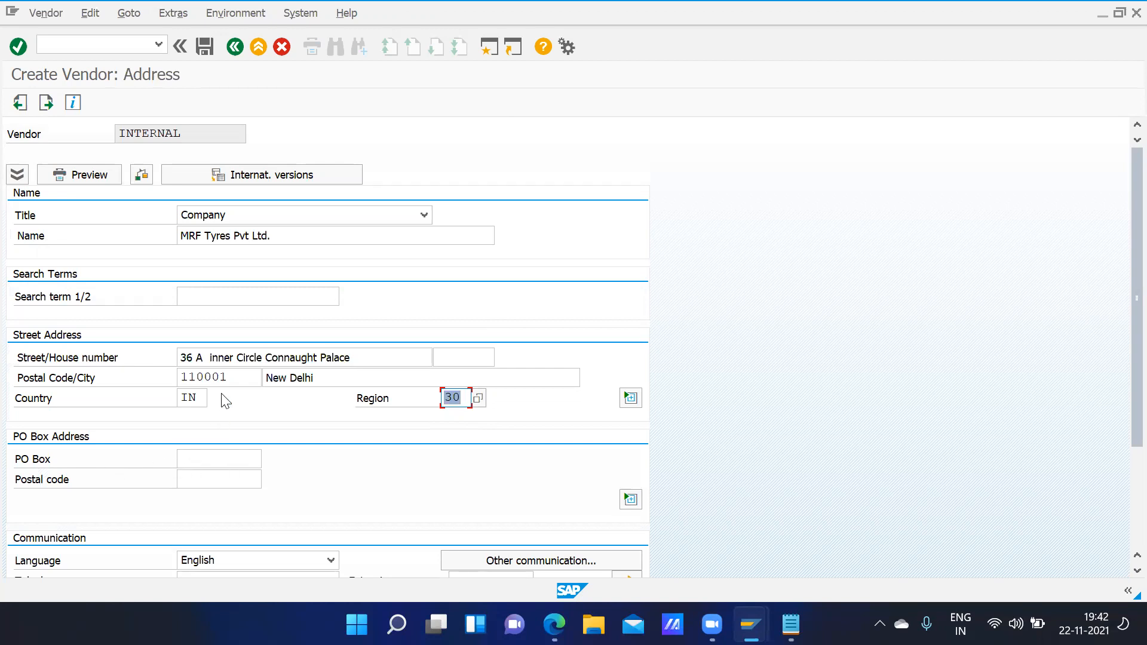
click(186, 462)
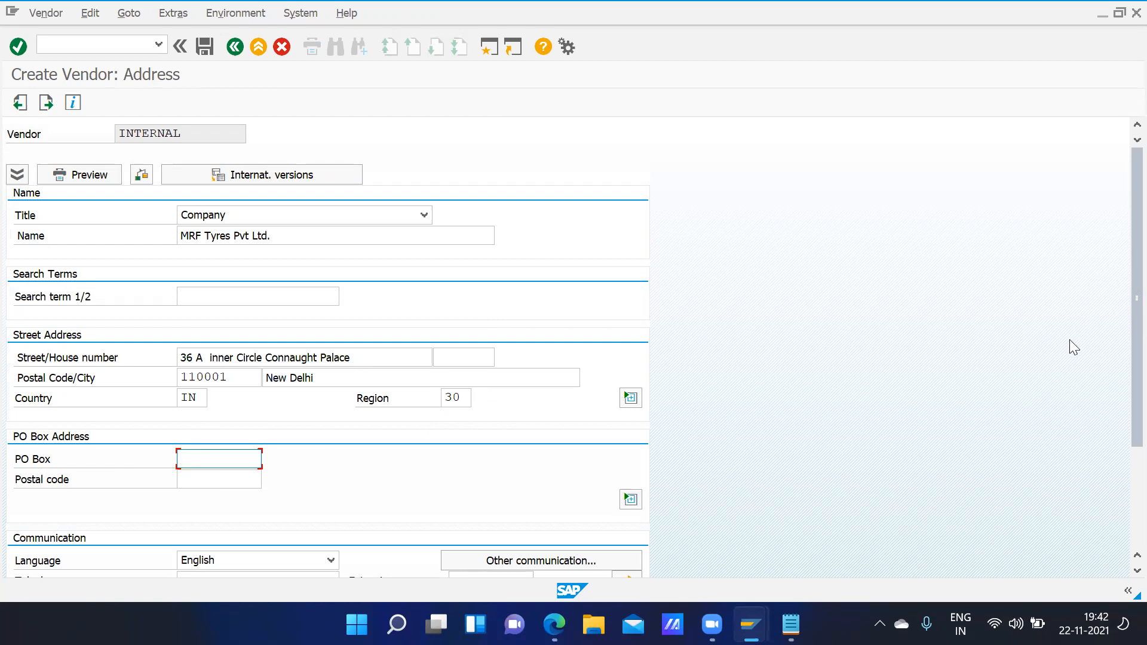
- Enter the vendor's contact e-mail address, then proceed to the Control screen
drag(1121, 332, 1126, 430)
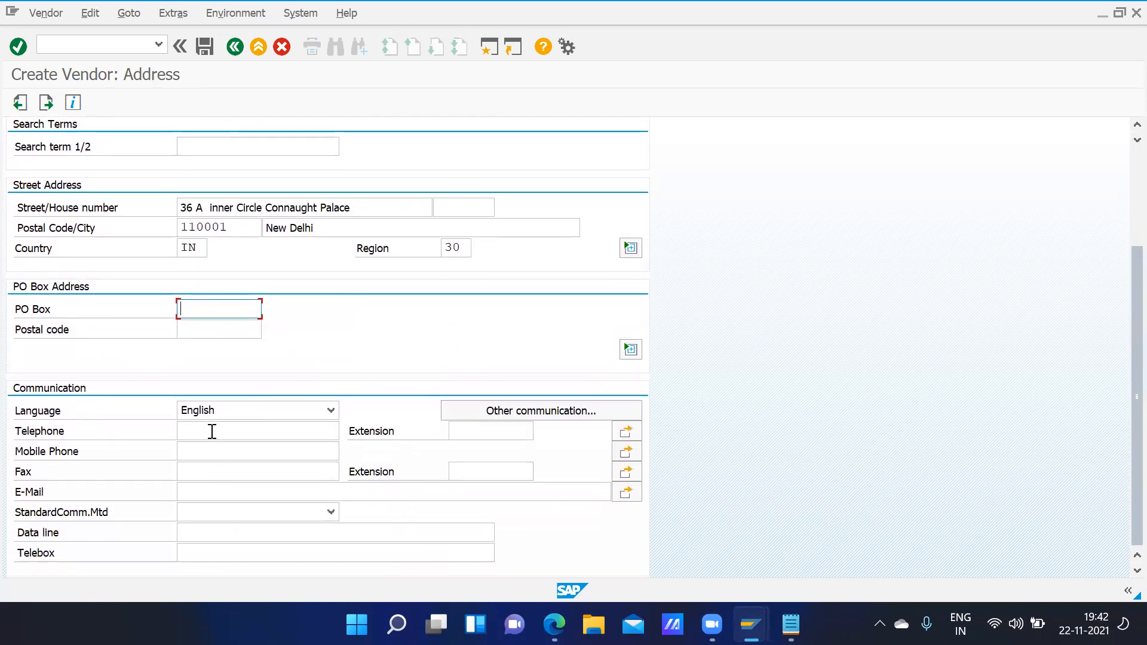
click(208, 487)
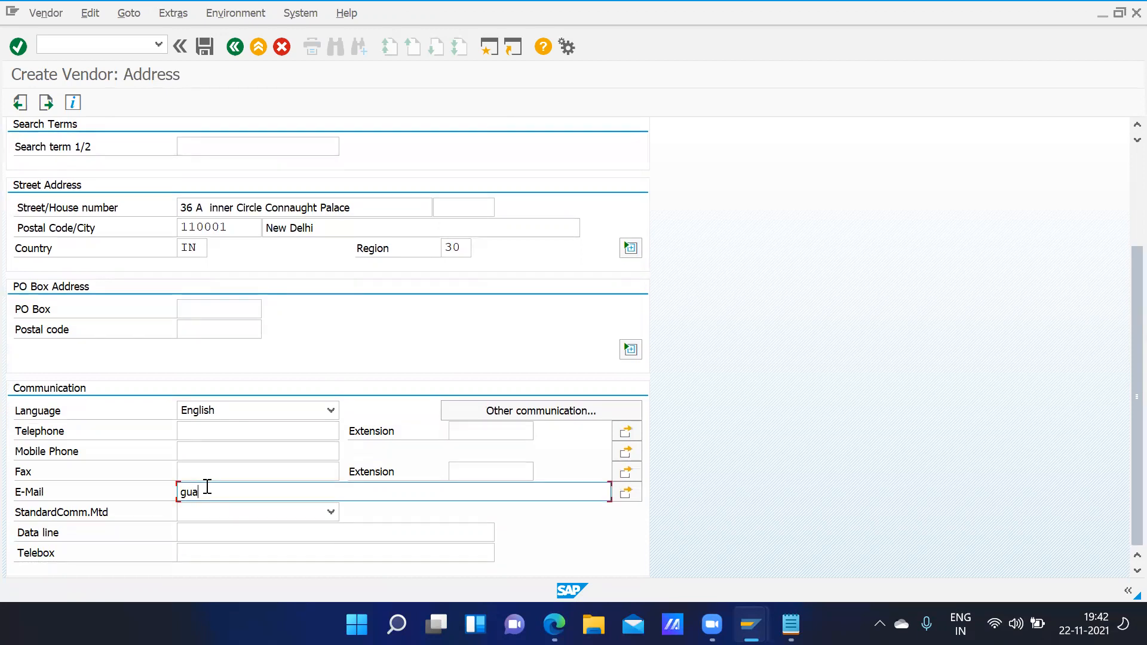
click(218, 445)
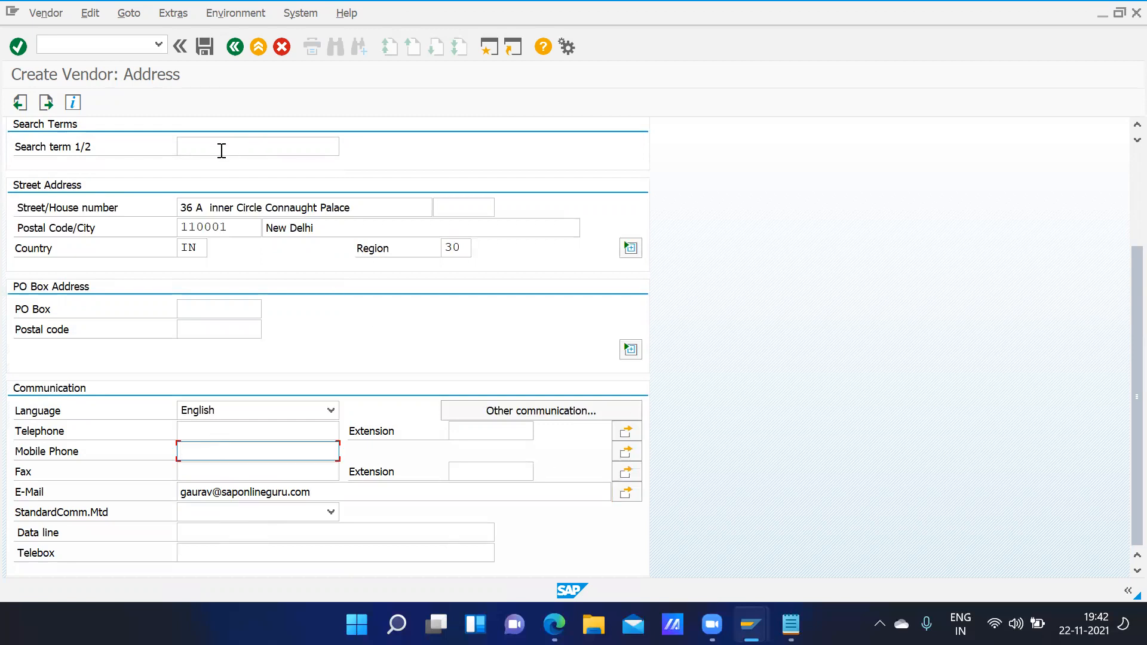
click(48, 102)
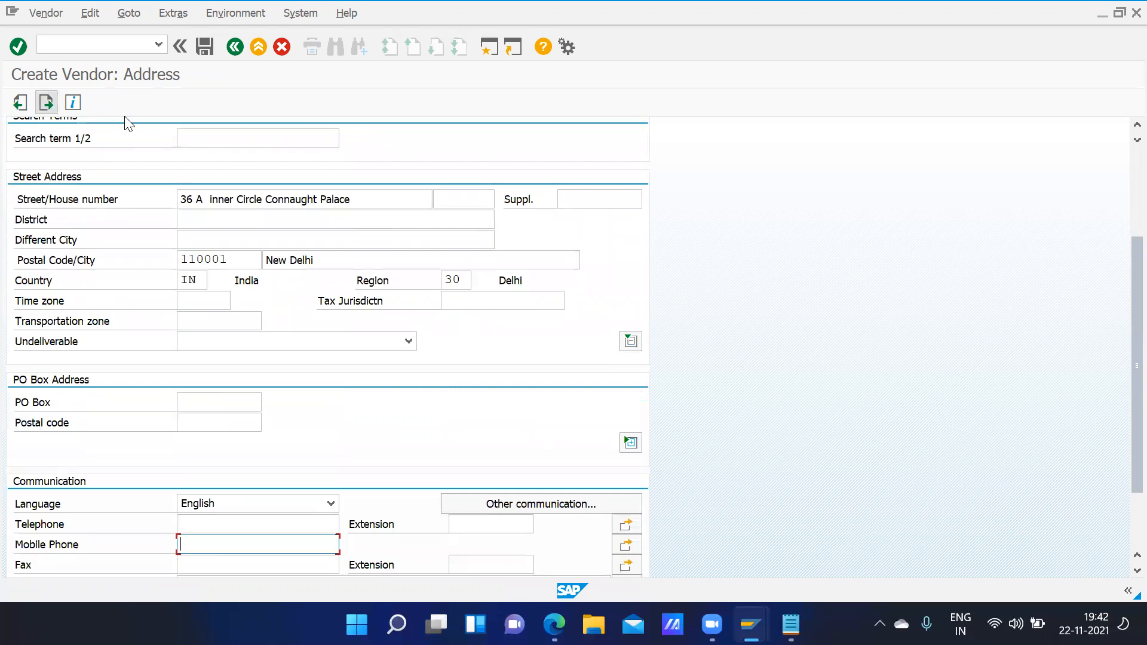
click(46, 102)
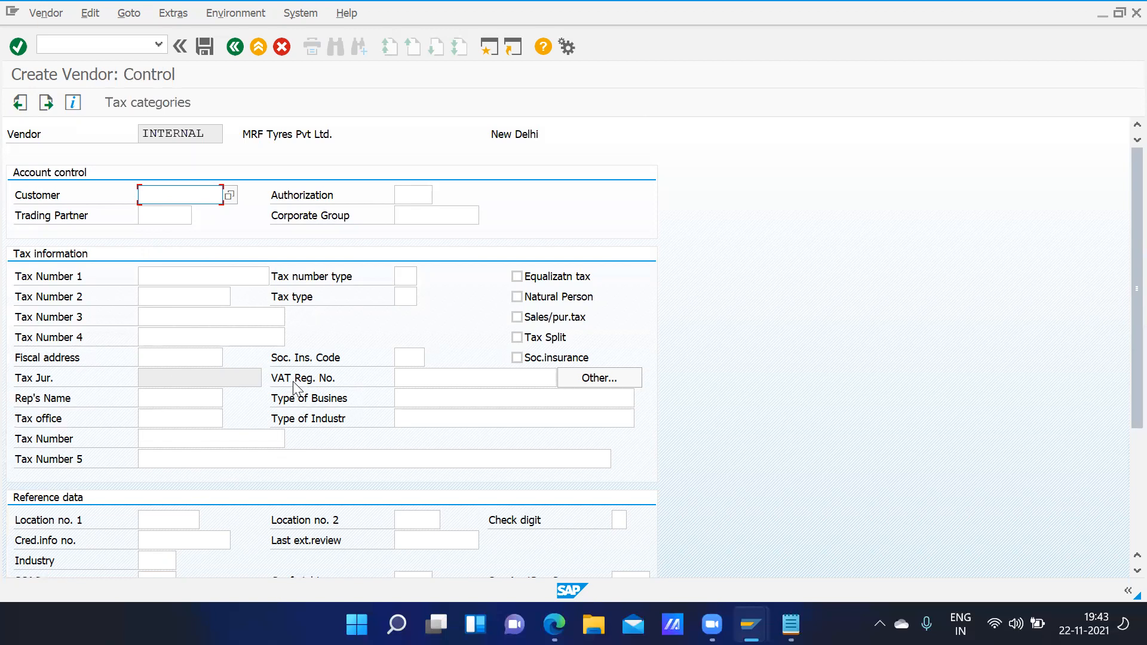
- Add a bank row: country IN, bank key HDFC001100, the account number, holder MRF Tyres India Pvt Ltd
click(47, 102)
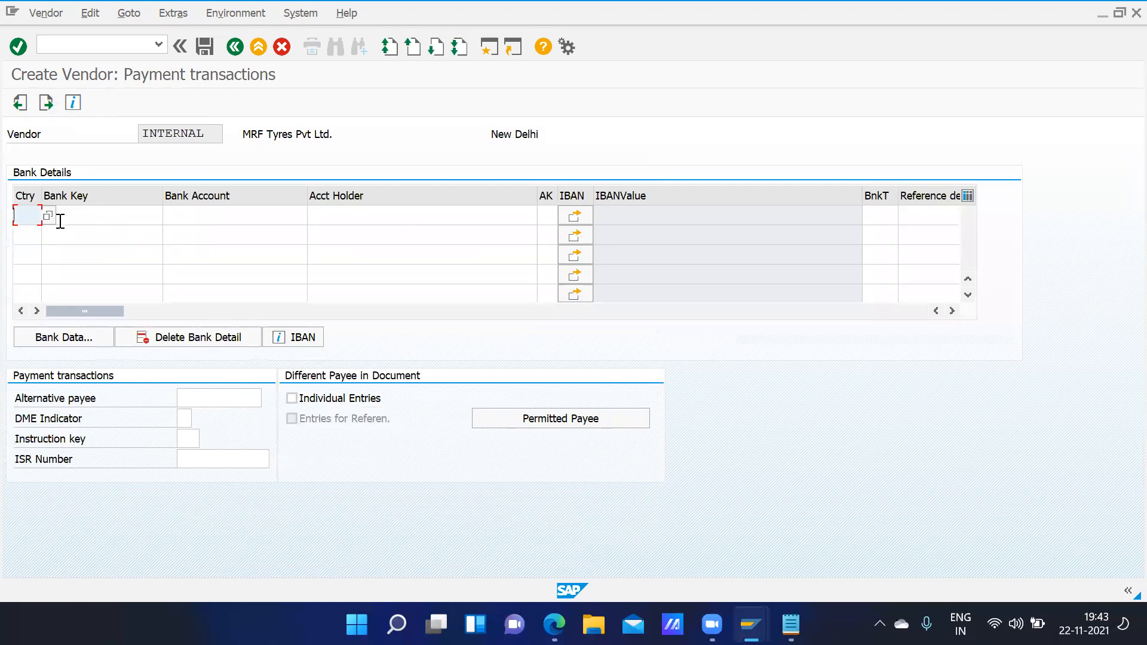
text(IN)
click(56, 225)
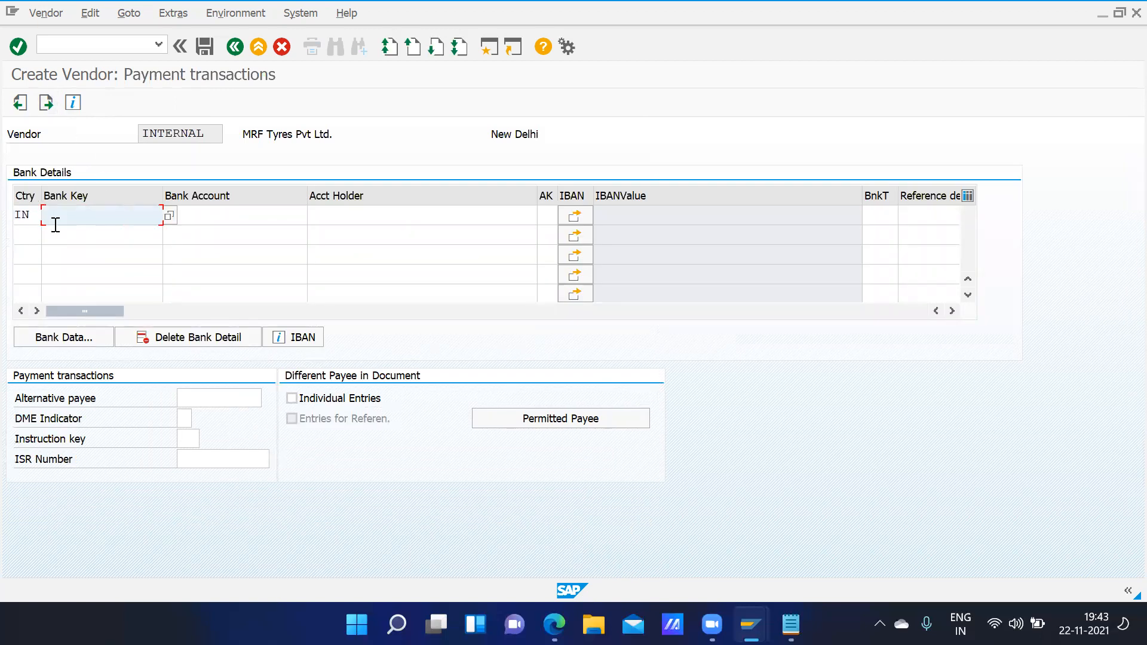
text(HDFC001100)
click(194, 219)
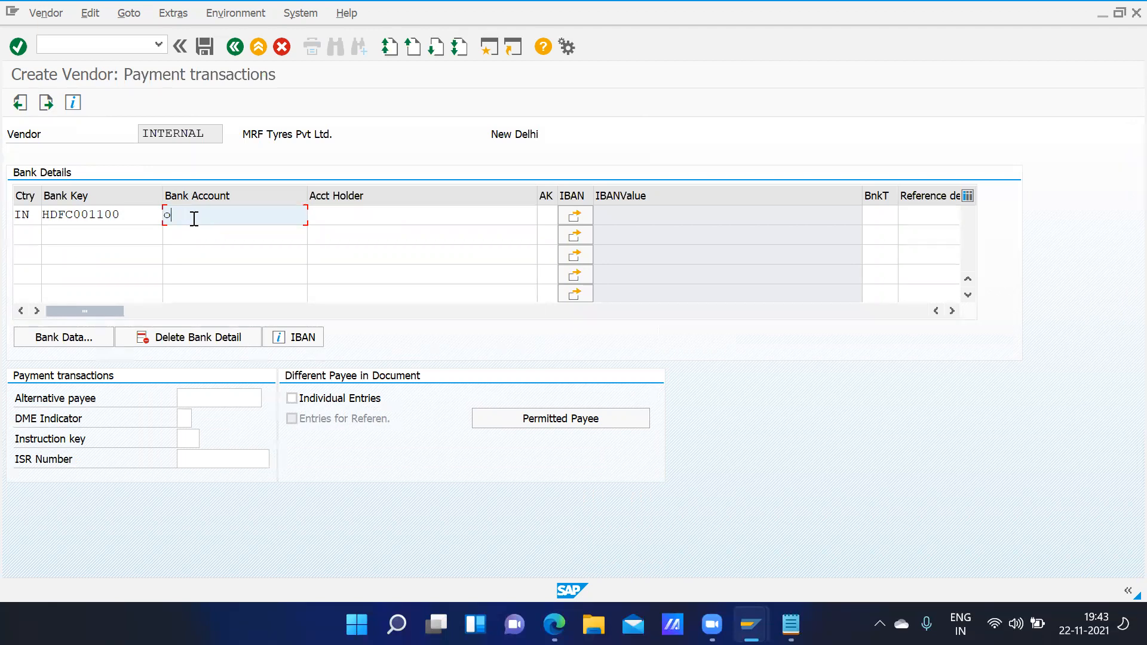
click(346, 216)
text(MRF)
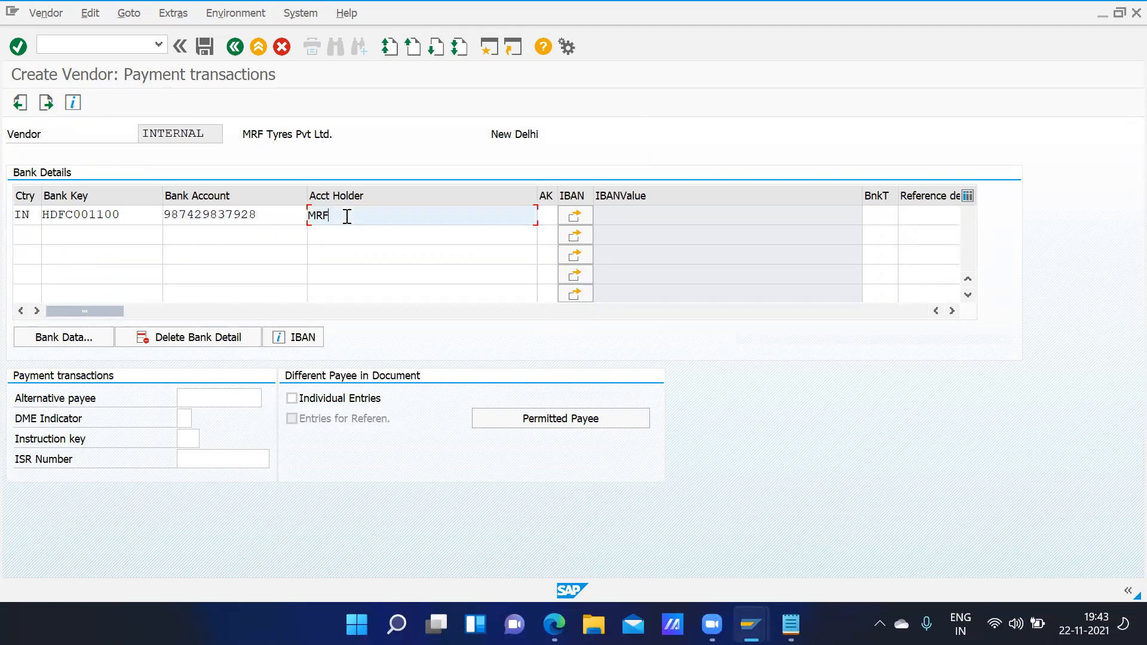
text( Tyres India Pvt Ltd)
- Enter bank name HDFC Bank, region 30, the street, city New Delhi and branch Paharganj
click(52, 103)
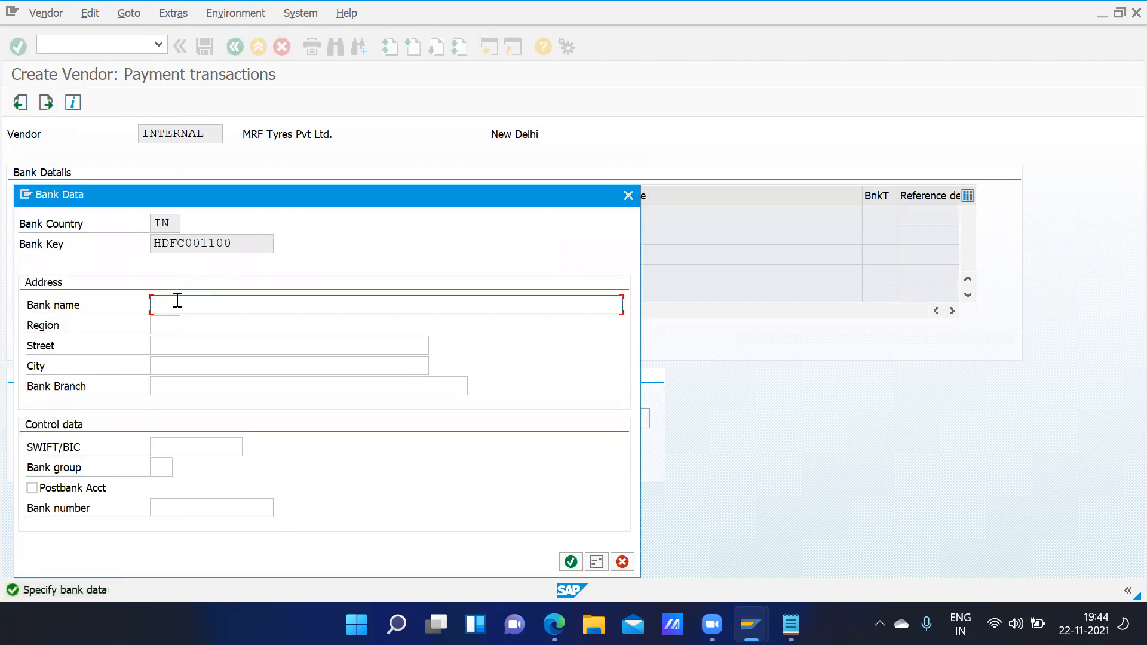
text(HDFC Bank)
key(Tab)
text(30)
key(Tab)
text(CN)
key(BackSpace)
text(huna Mandi Paharganj)
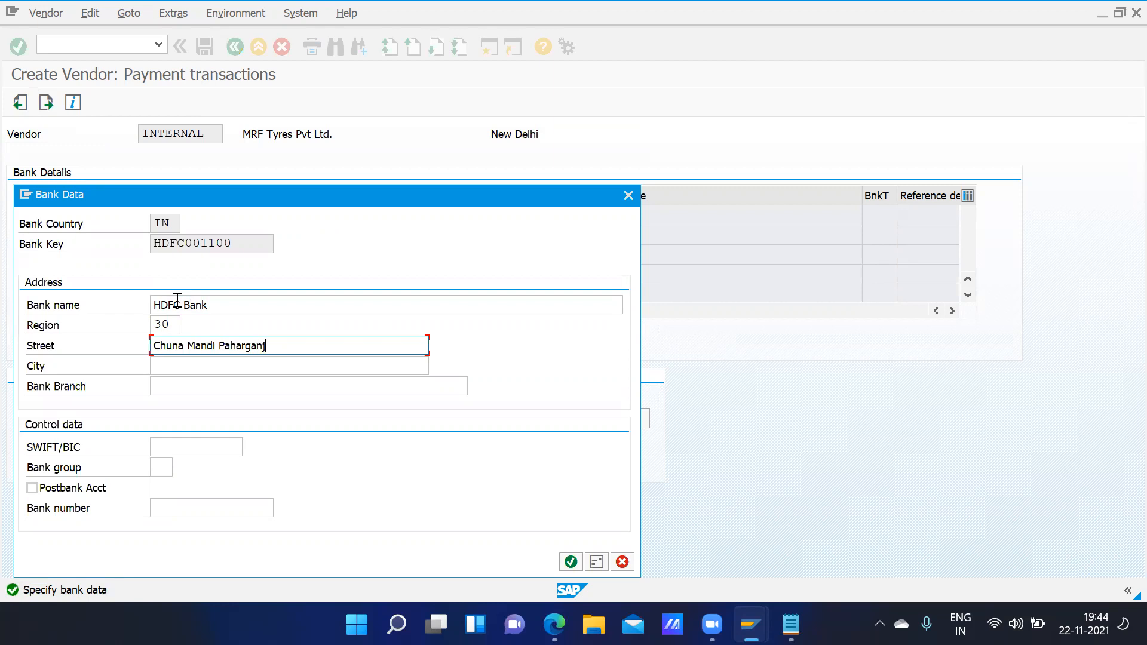
text( new delhi)
key(Tab)
text(New Delhi)
key(Tab)
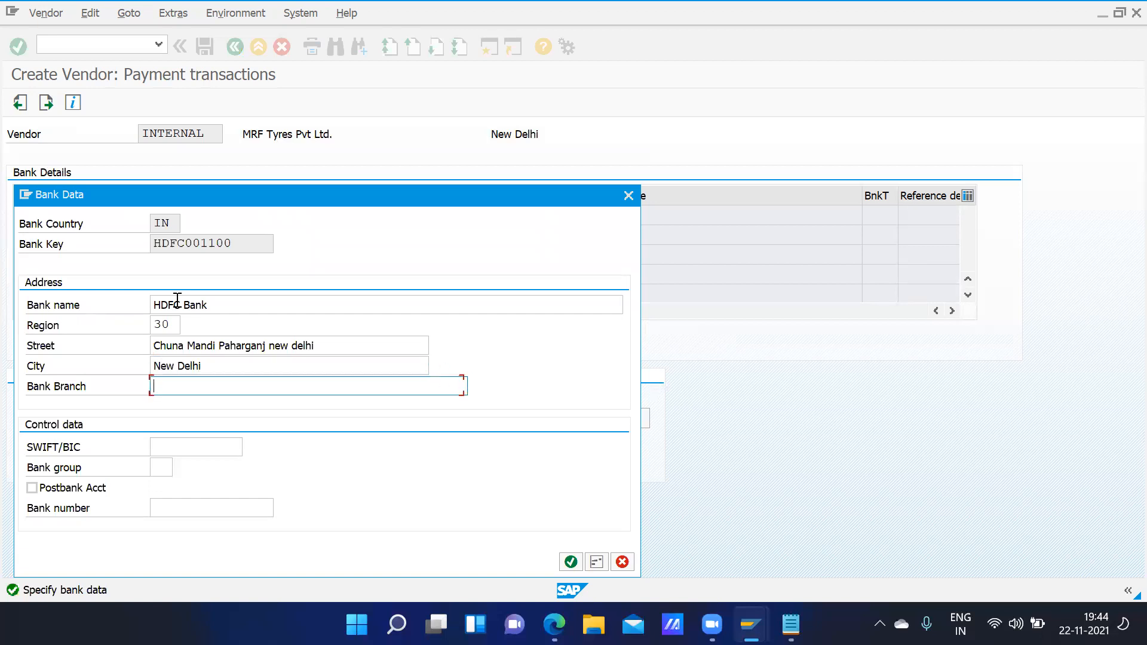
text(Paharganj)
key(Tab)
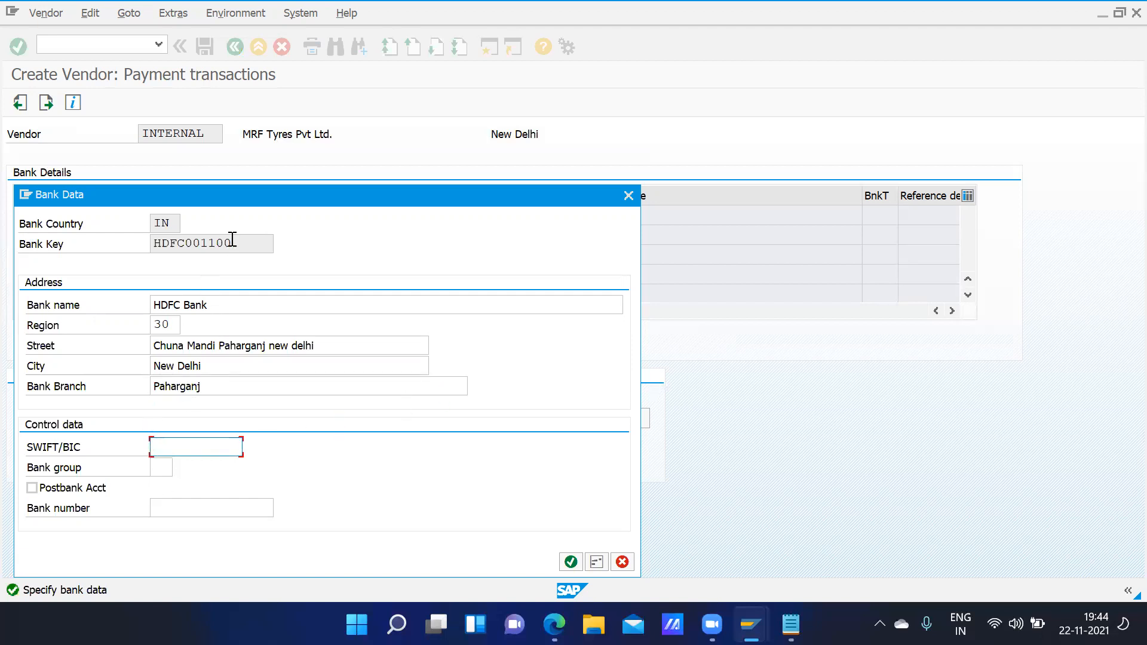
- Copy bank key HDFC001100 into the bank number field and confirm the bank data
drag(233, 242, 124, 250)
key(ctrl+c)
click(124, 250)
click(187, 504)
key(ctrl+v)
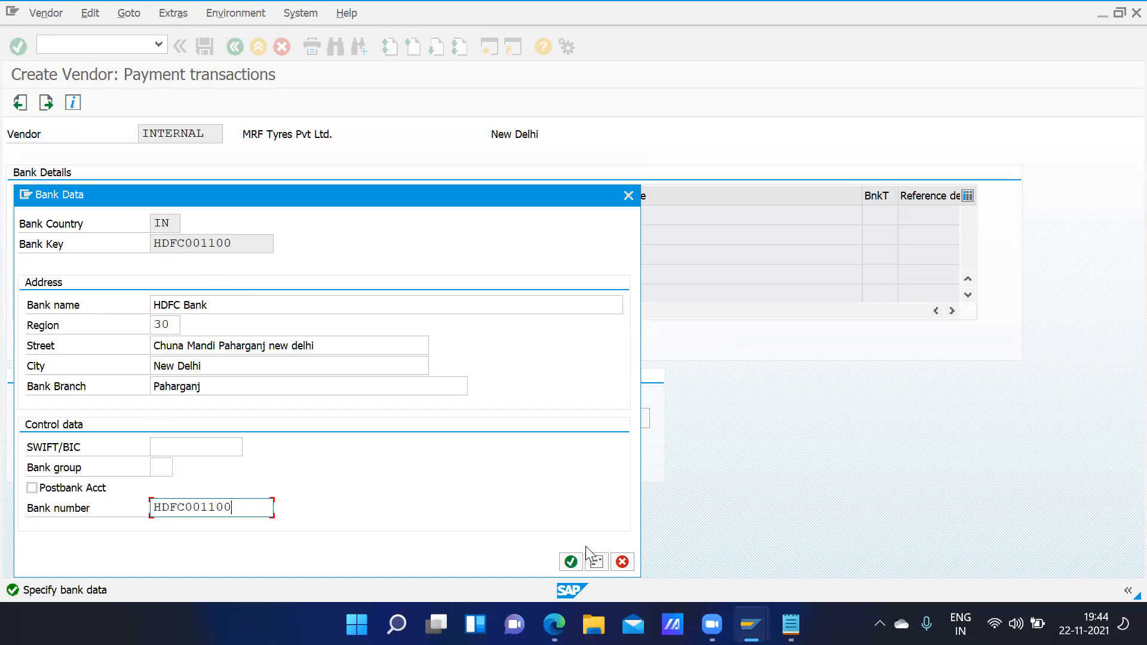
click(571, 562)
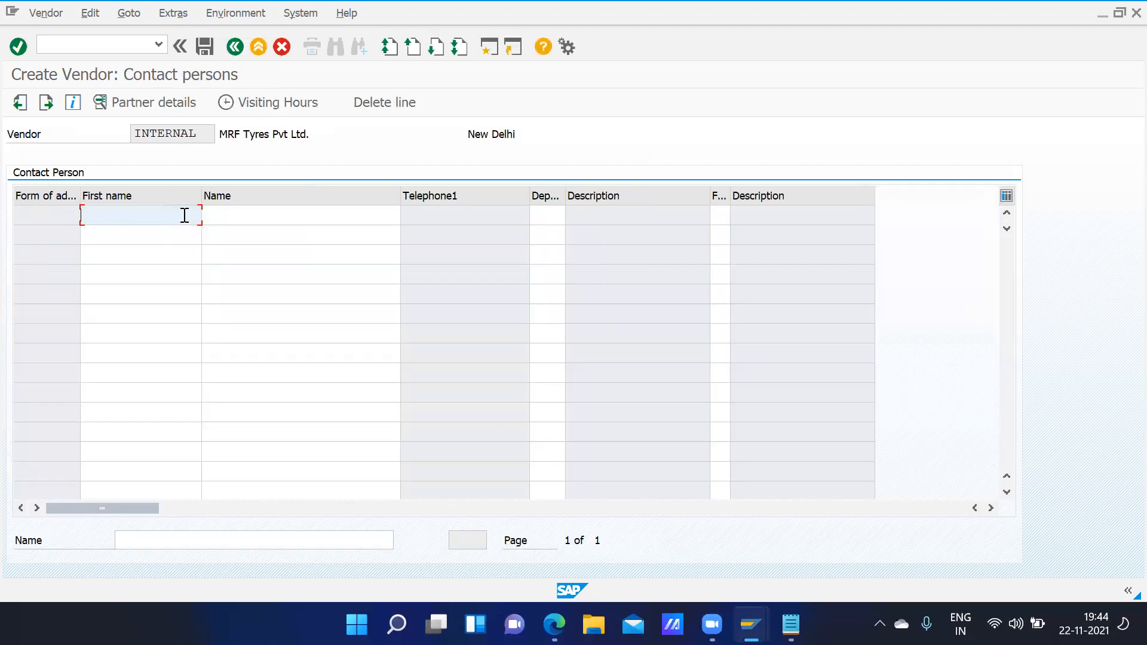
- Enter the contact person's first name and surname
key(Tab)
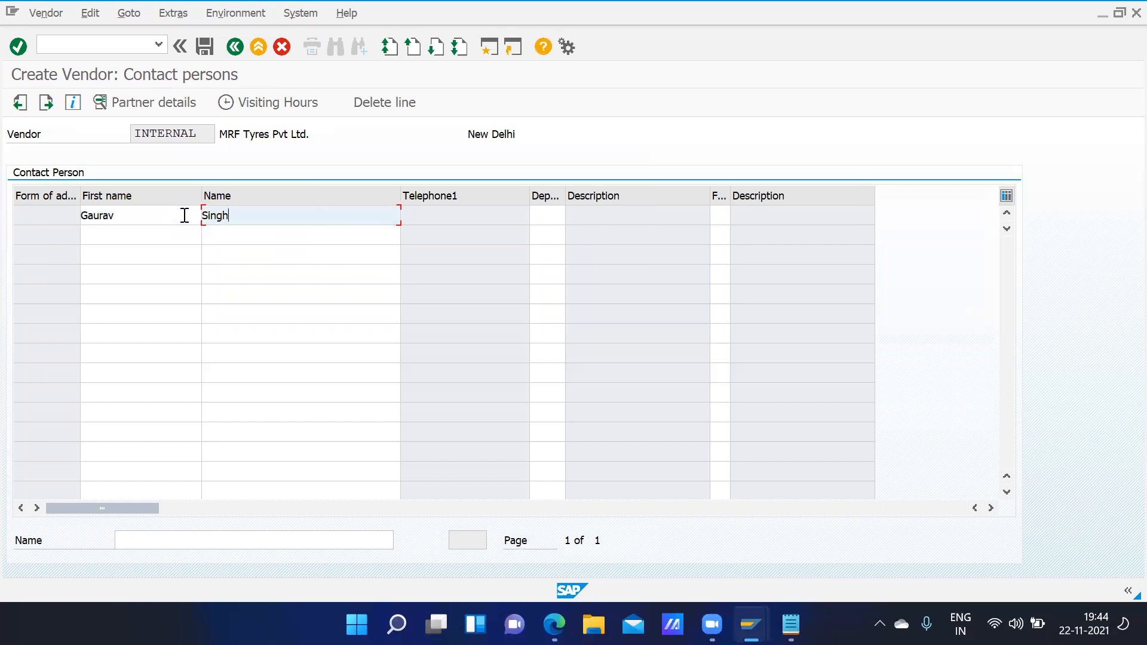
key(Tab)
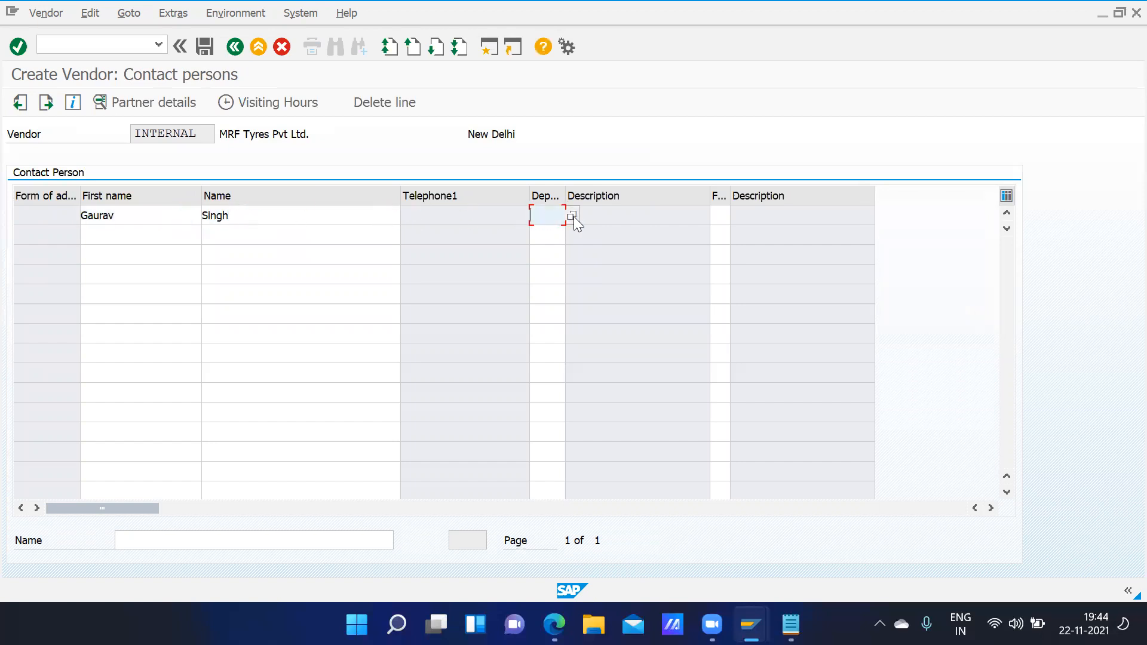
- Set department 0003 Sales and function 03 Head of sales, leaving visiting hours empty
click(572, 216)
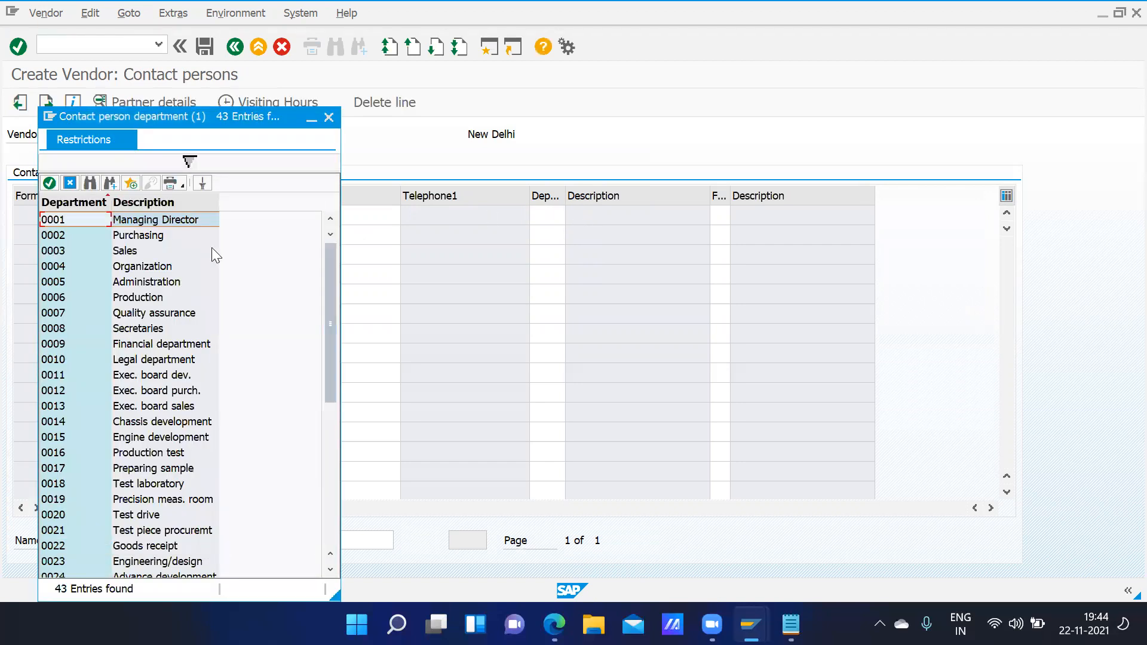
double_click(119, 252)
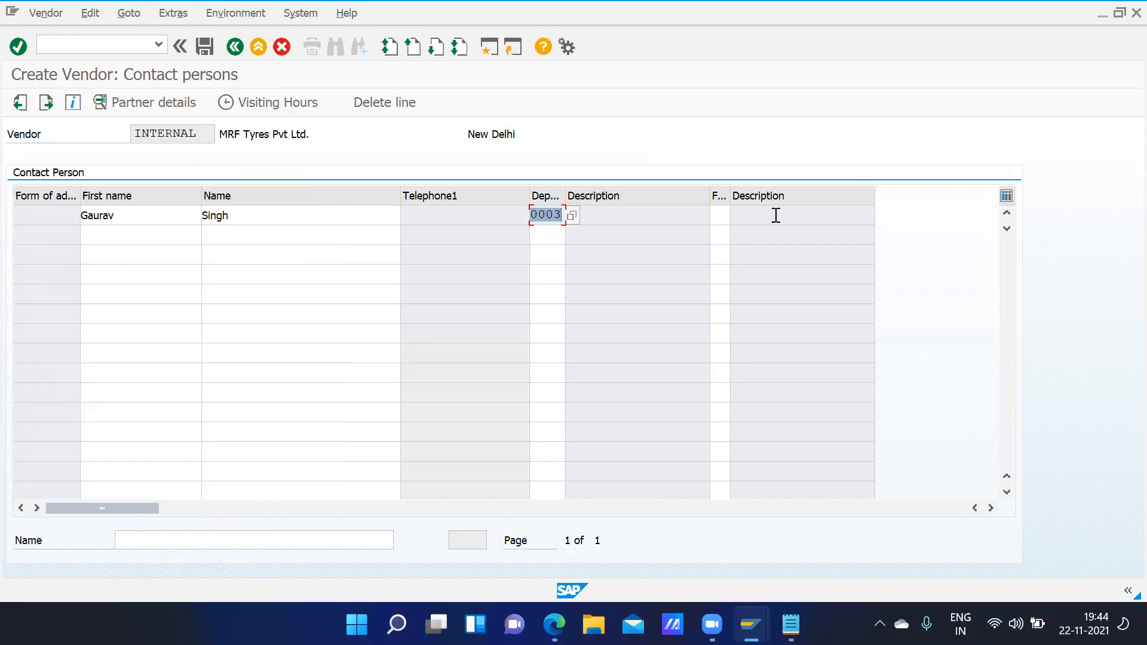
click(715, 214)
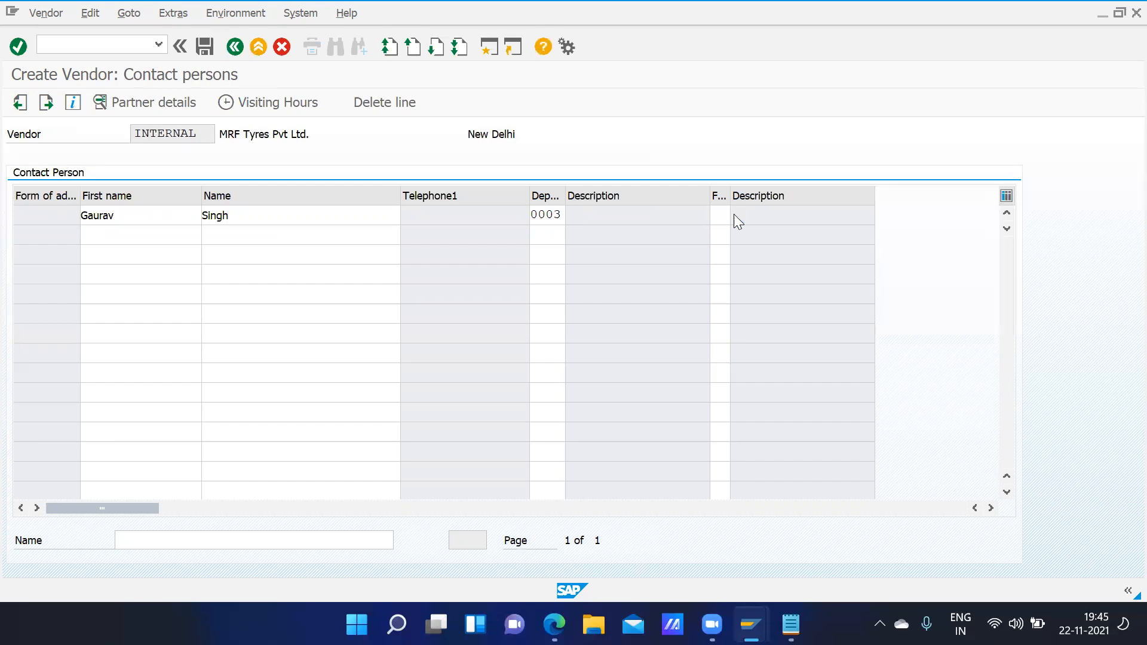
click(734, 214)
double_click(125, 251)
click(285, 105)
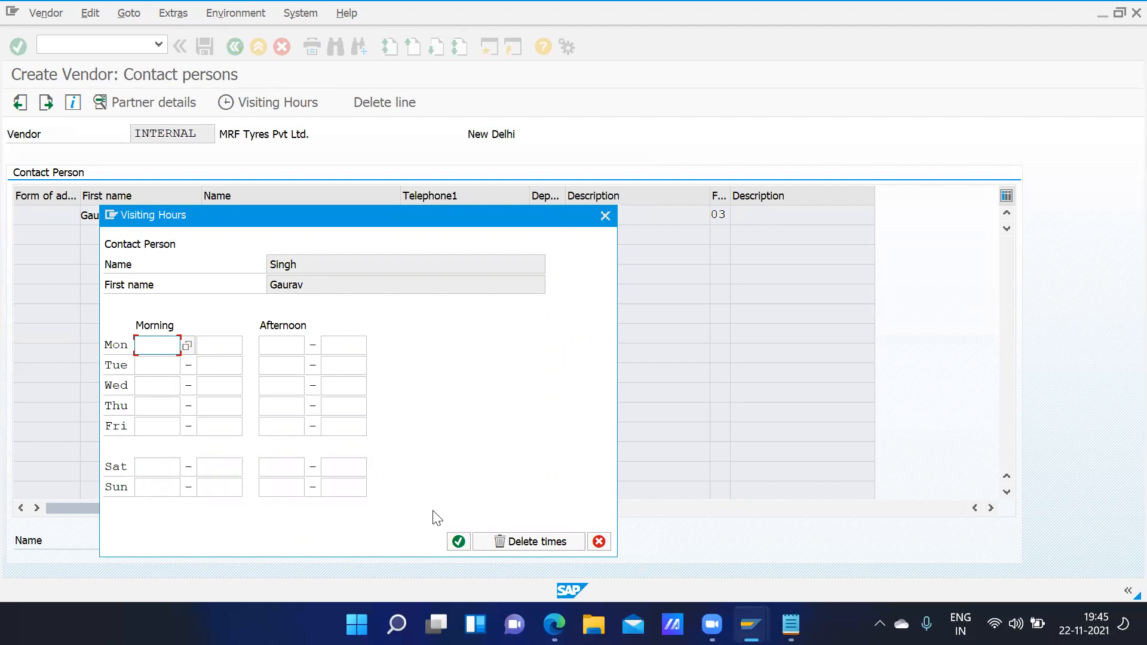
click(459, 542)
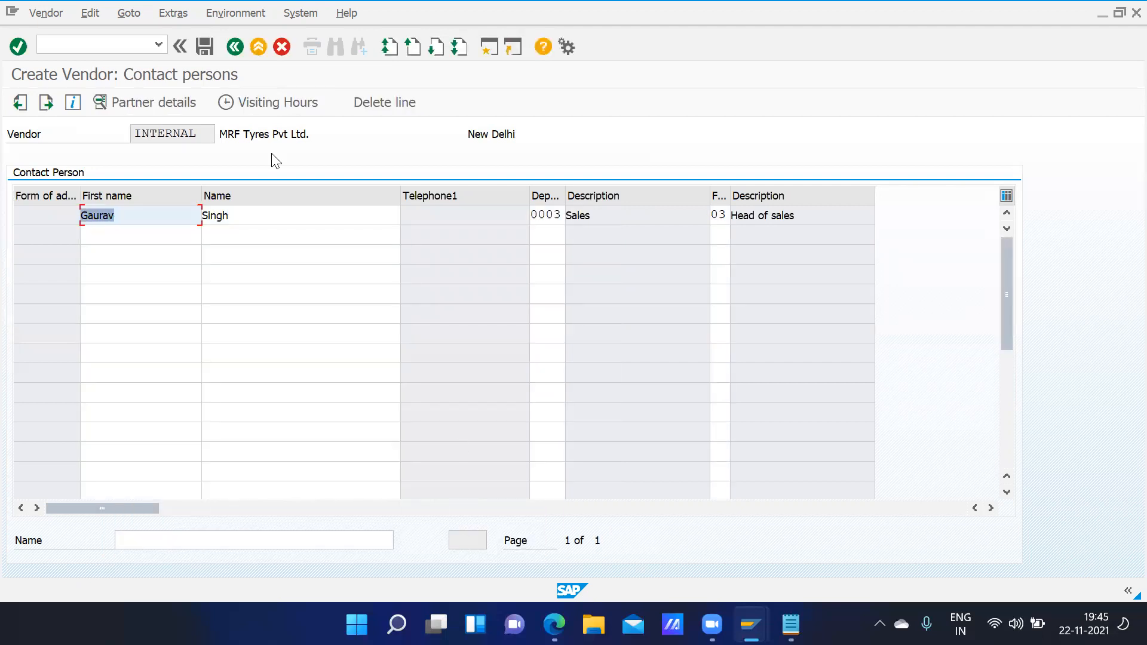
click(45, 103)
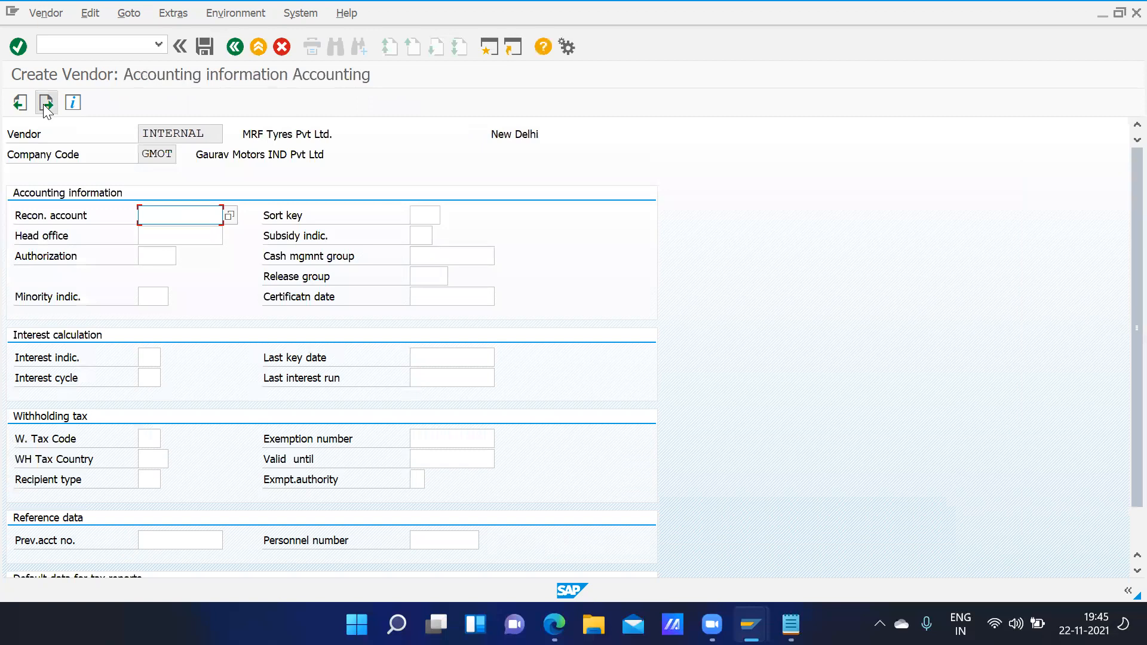
- Pick reconciliation account 70000, enter sort key 012 and choose A1 Domestic as cash management group
click(229, 216)
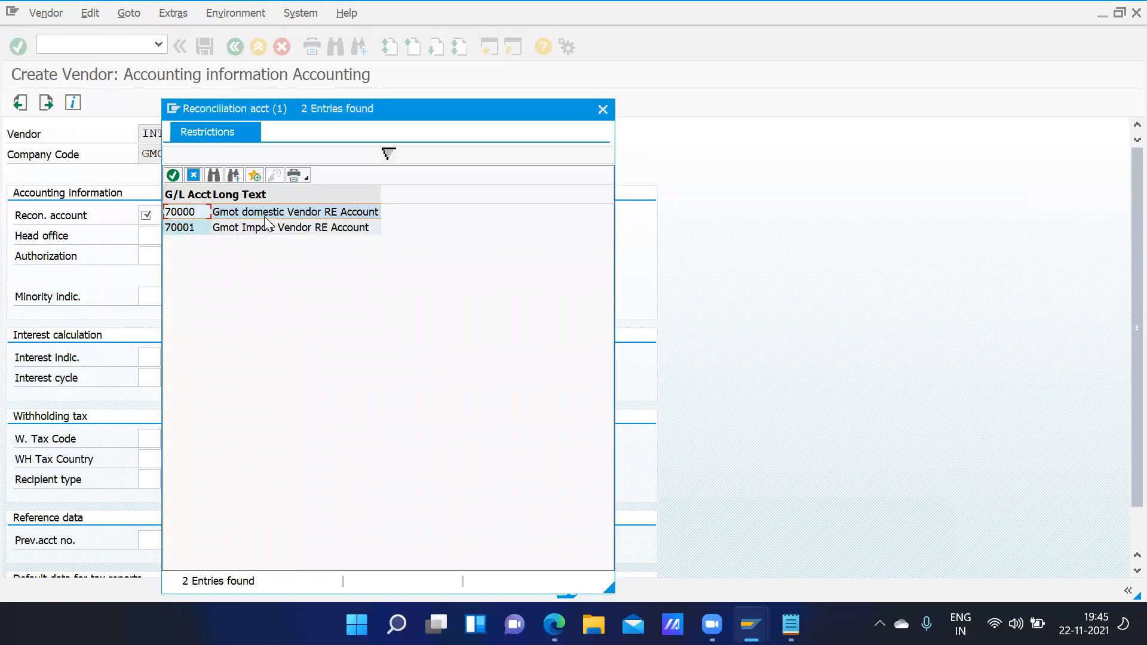
double_click(265, 216)
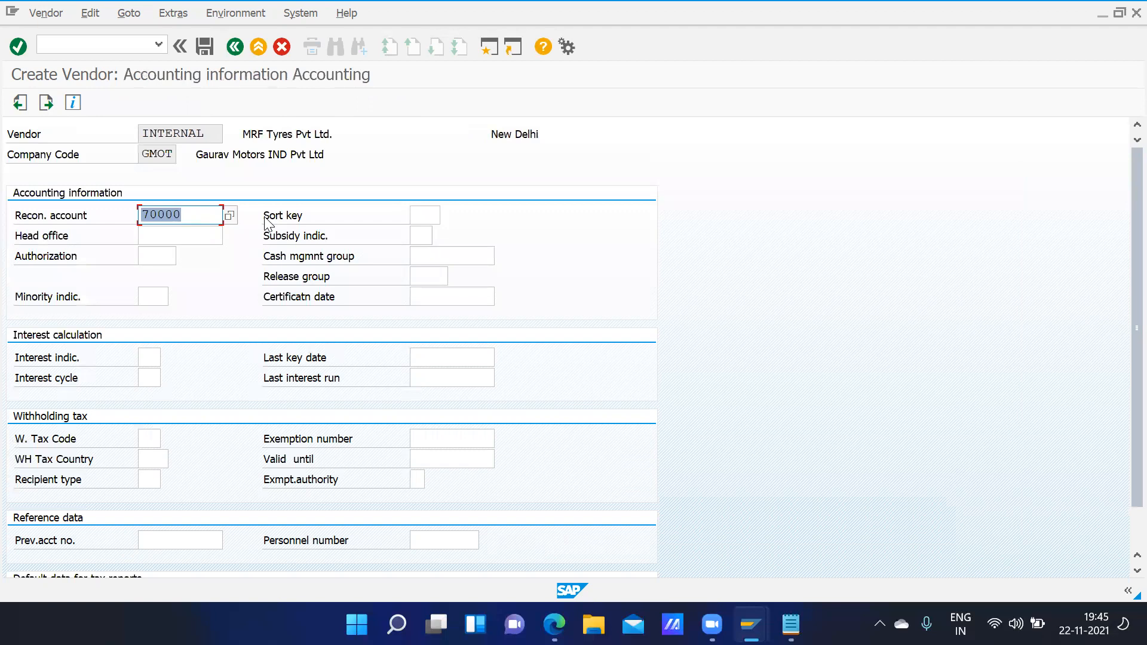
click(430, 215)
text(012)
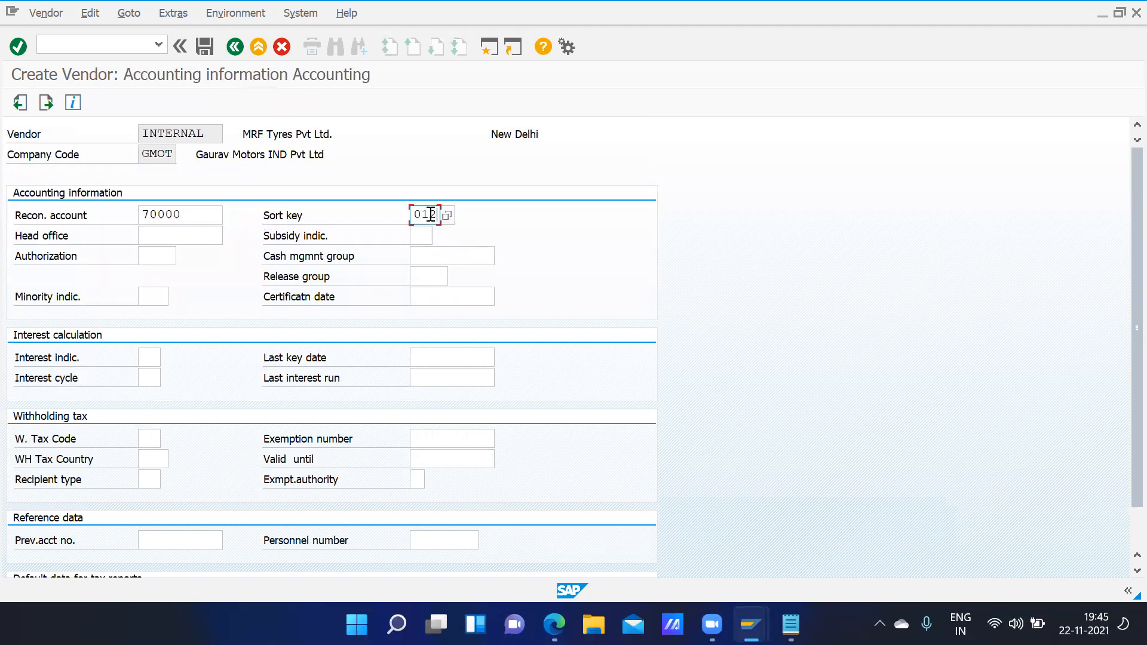
click(446, 255)
key(F4)
click(528, 139)
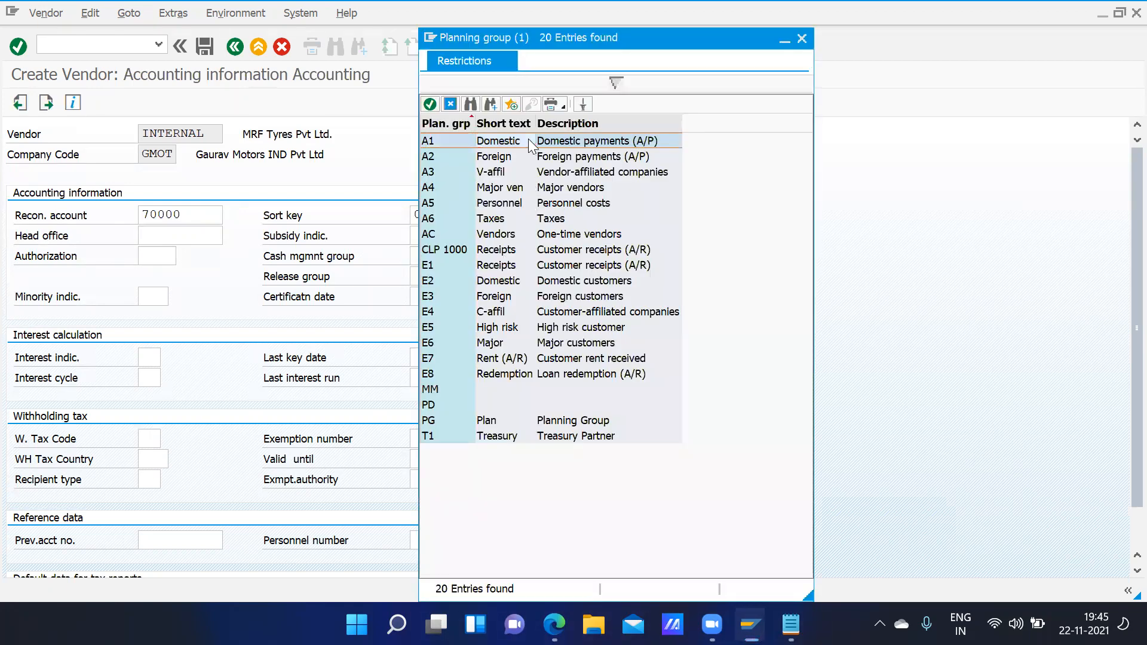
double_click(528, 140)
click(148, 358)
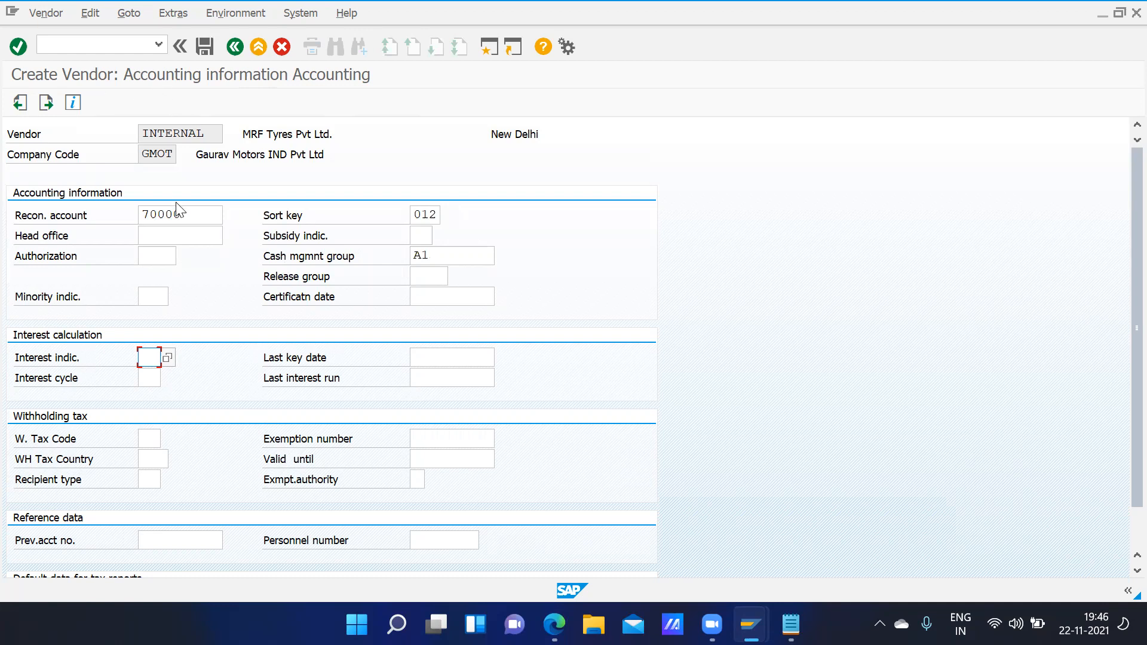
click(188, 214)
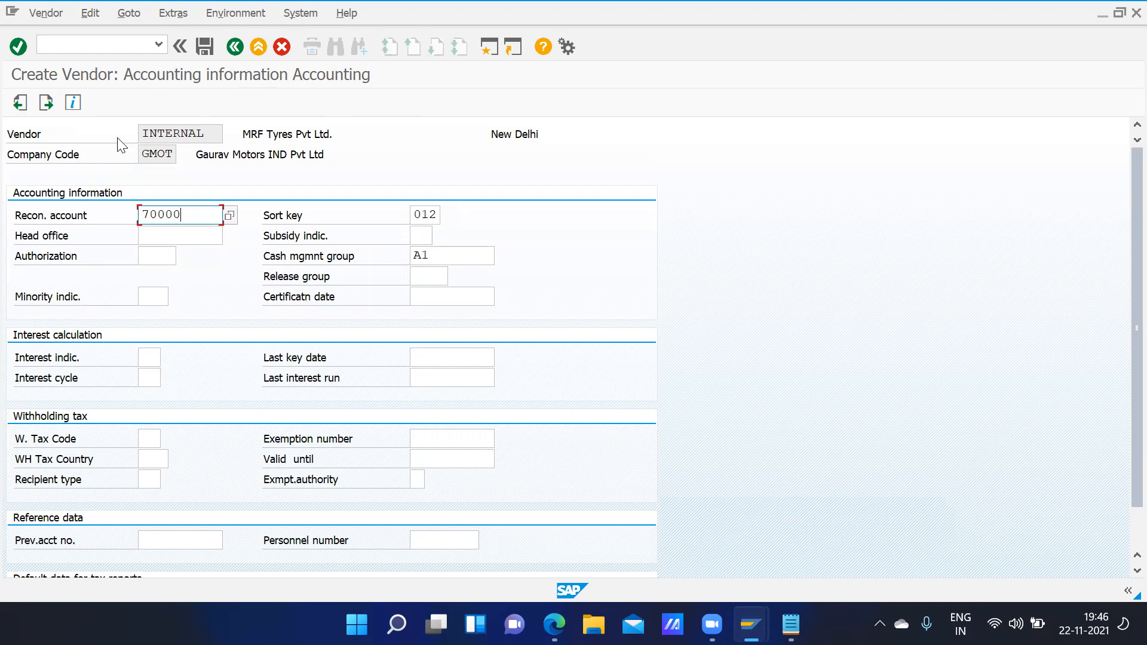
click(49, 101)
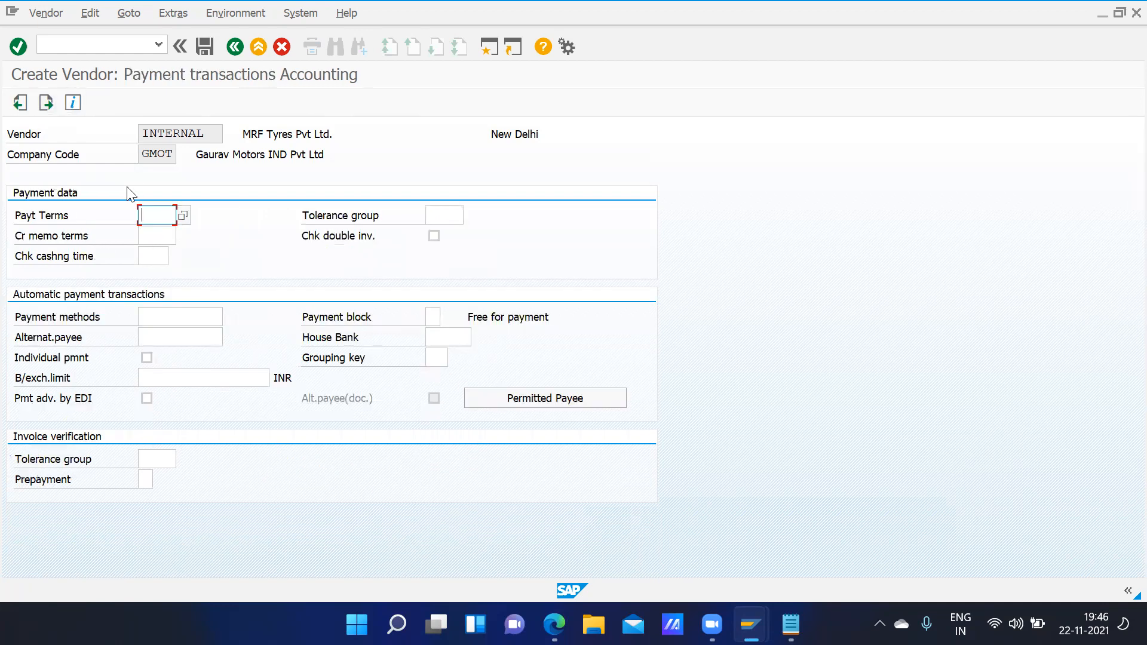
- Pick GPYM from the payment terms list, leaving tolerance group and payment methods blank
click(183, 215)
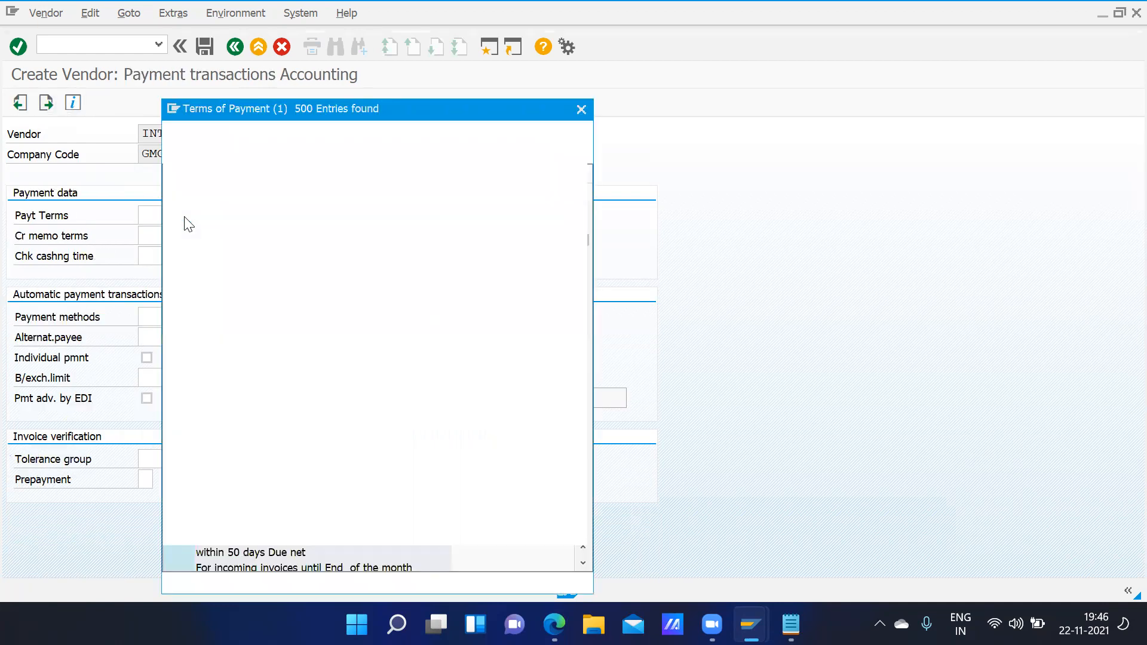
drag(583, 237, 583, 300)
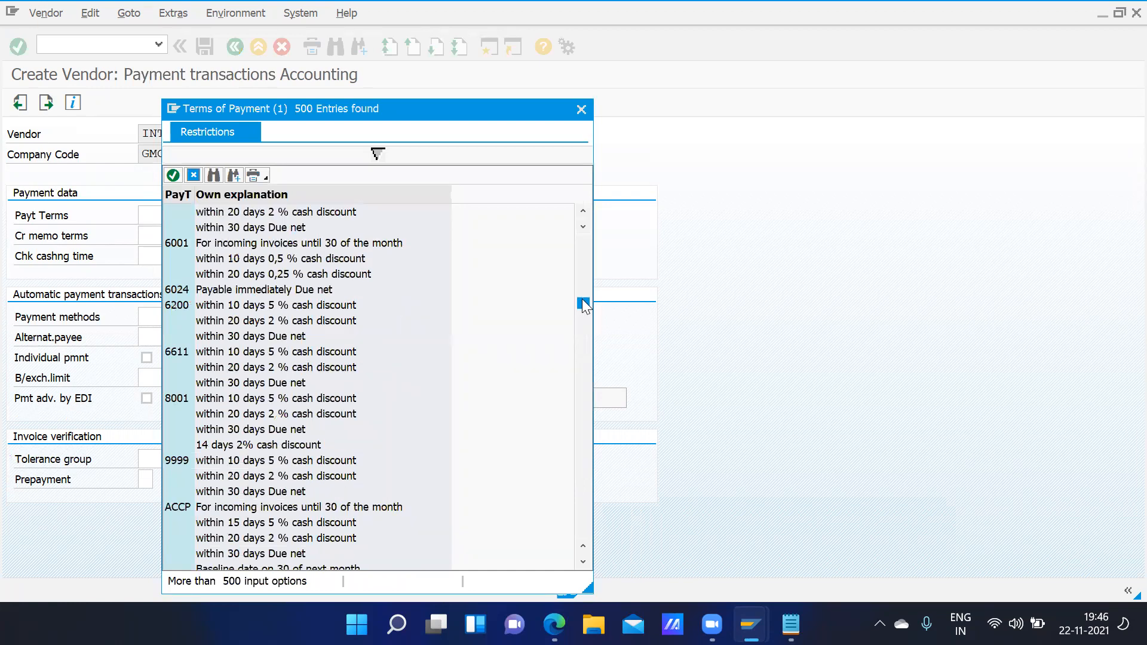
click(583, 378)
click(583, 404)
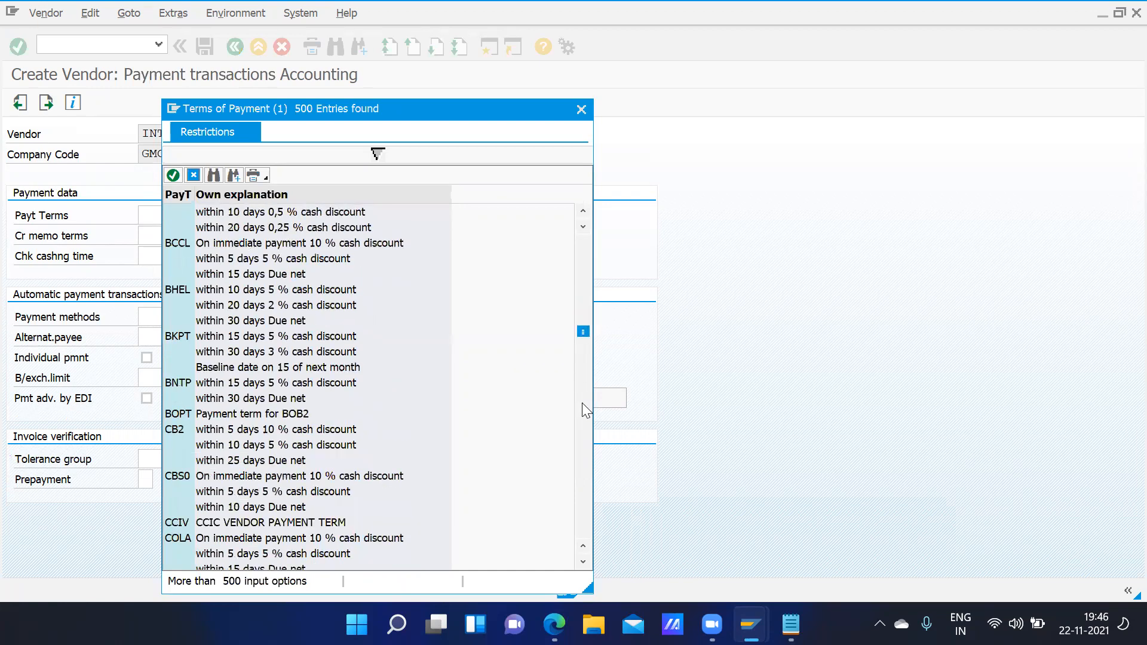
click(582, 403)
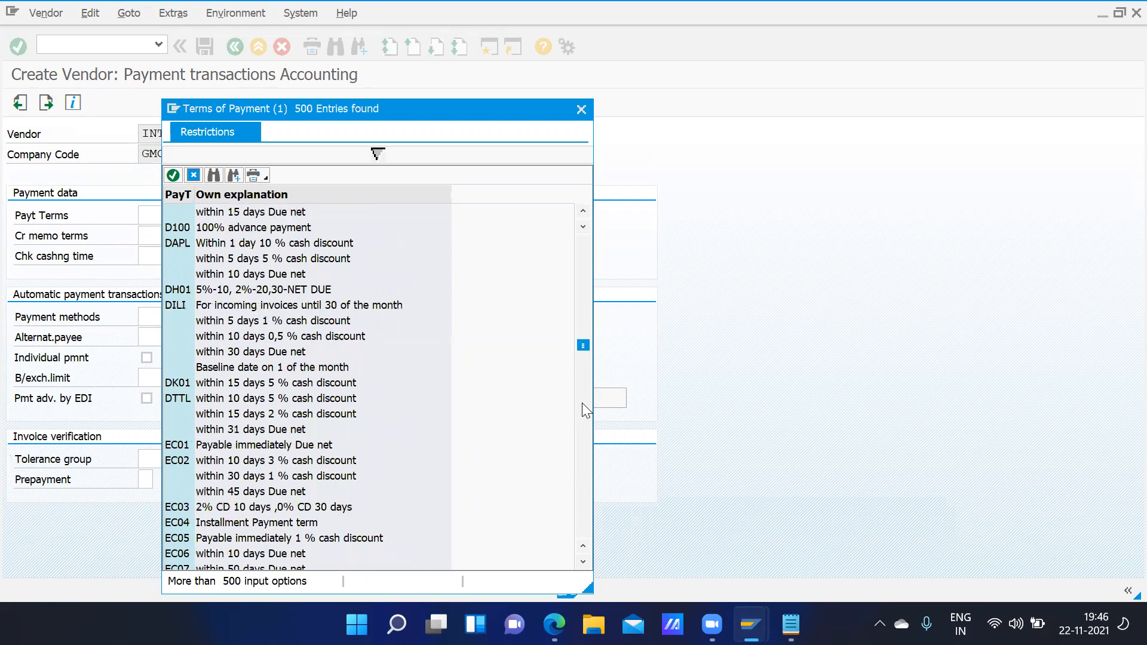
click(582, 403)
click(582, 403)
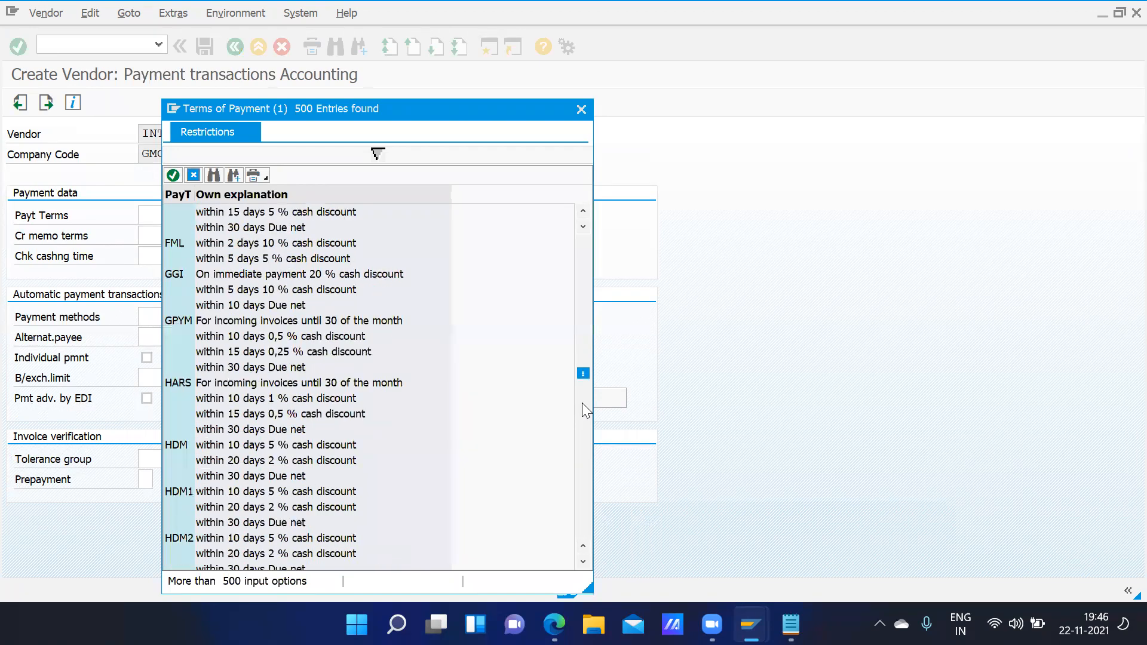
click(250, 326)
double_click(251, 325)
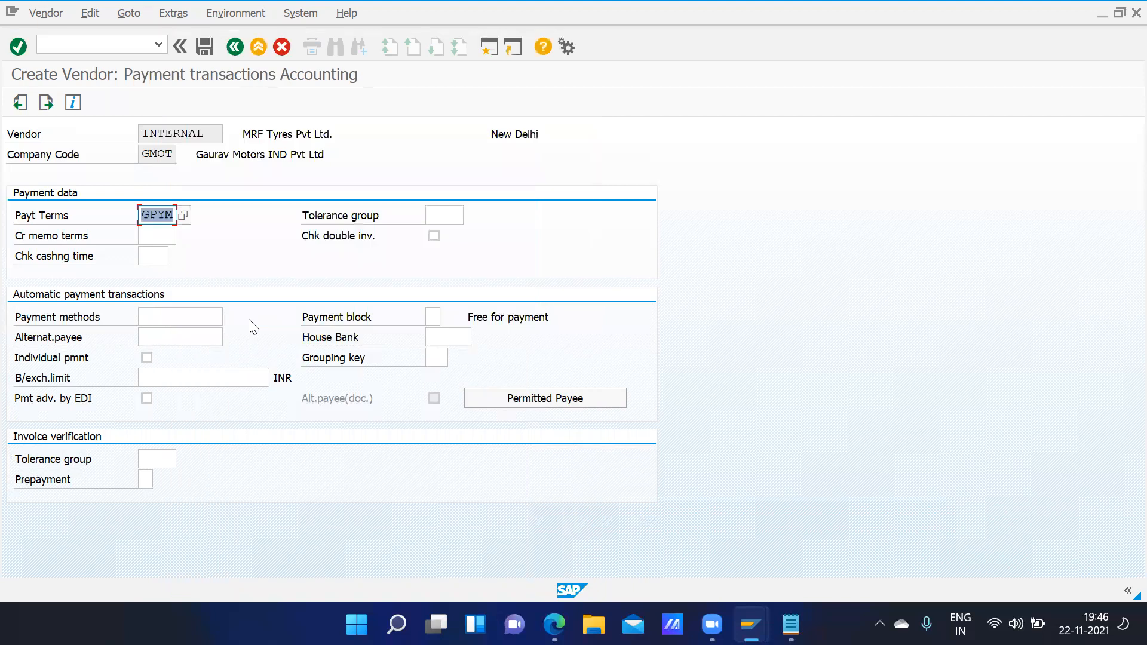
click(445, 215)
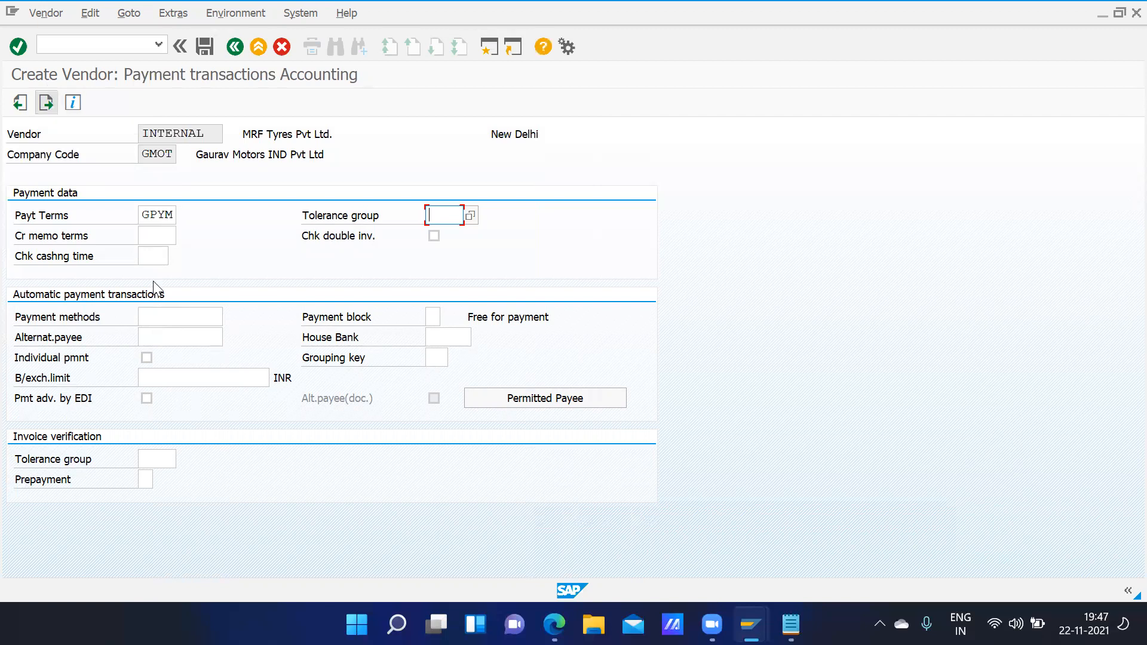
click(168, 323)
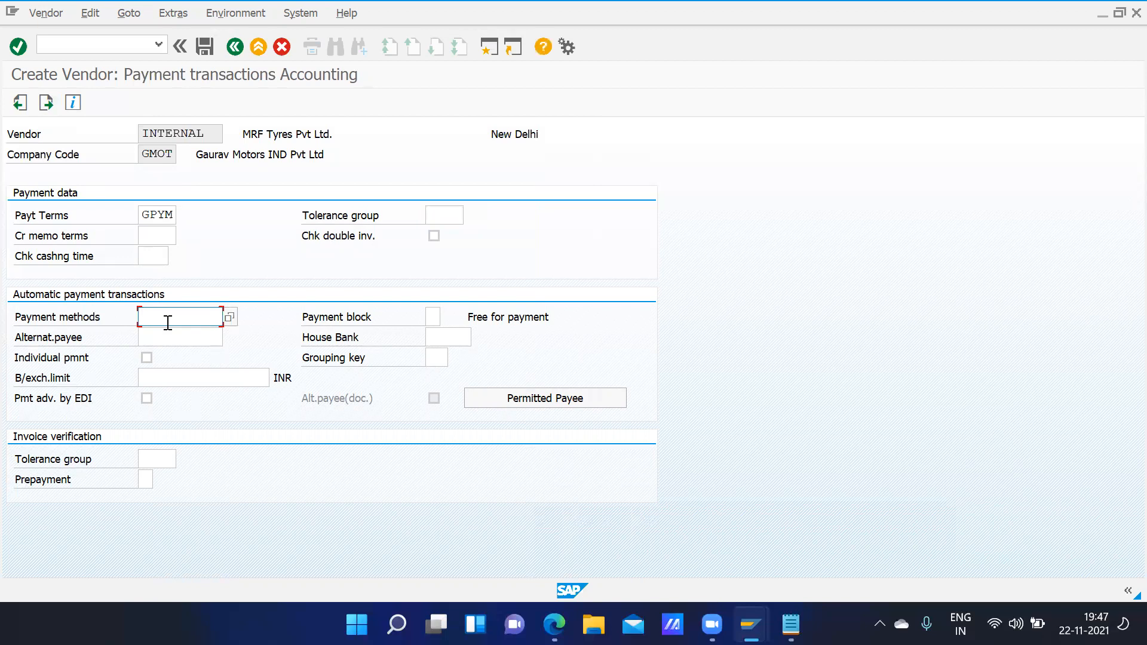
click(46, 103)
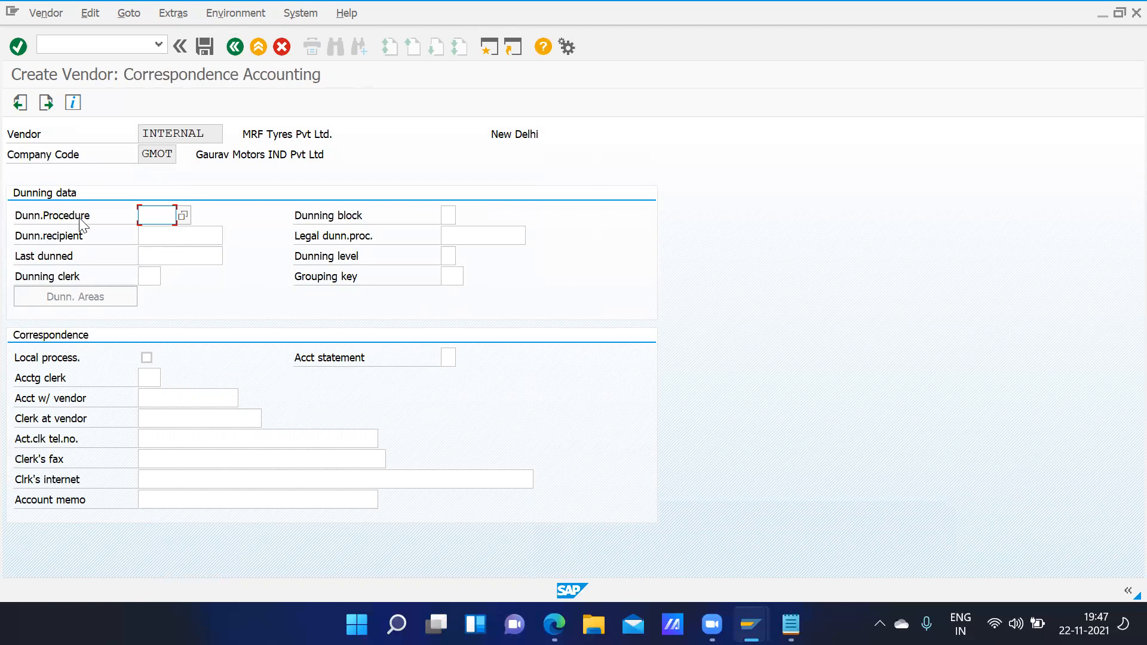
- Enter order currency INR and terms of payment gpym in the GDEL purchasing data
click(46, 103)
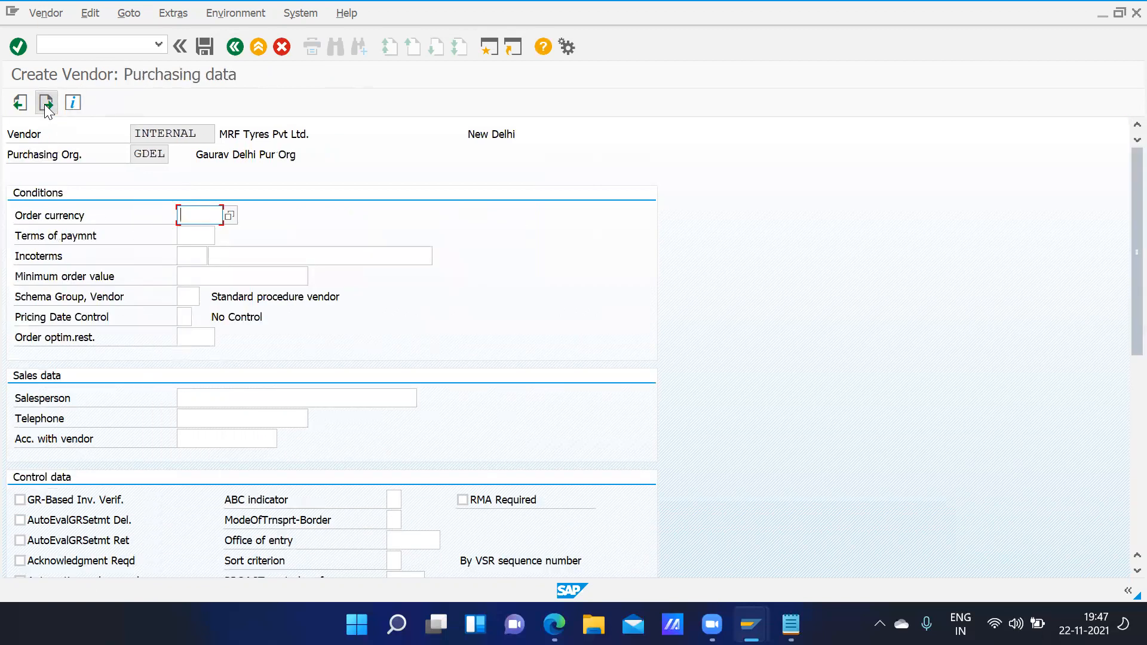
text(INR)
click(197, 233)
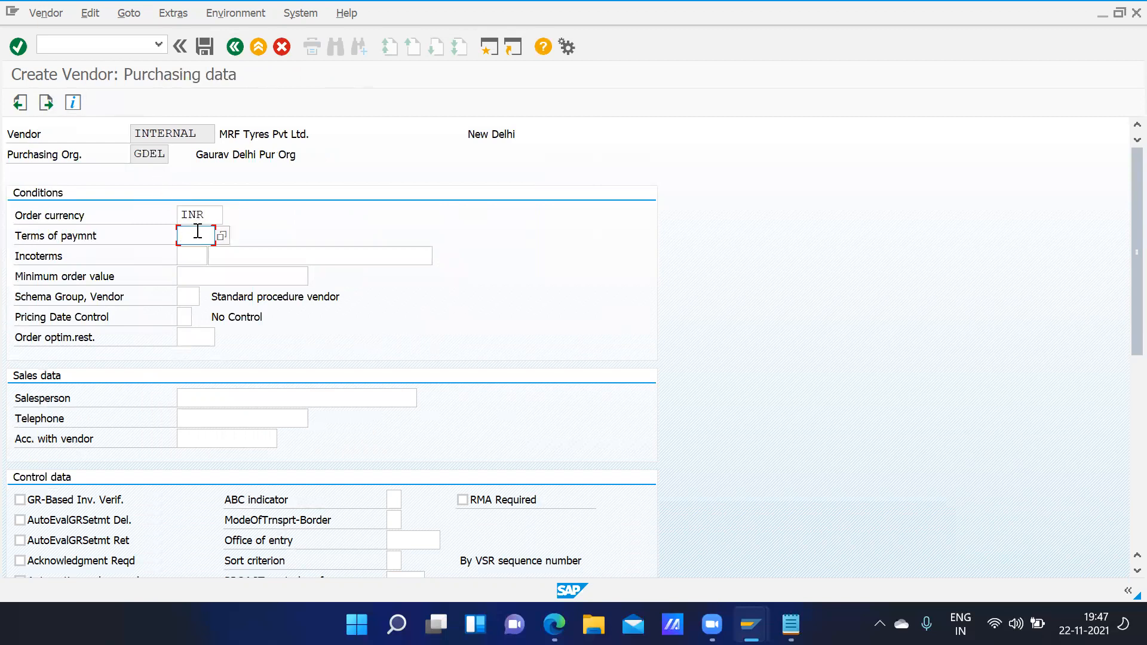
text(gpym)
click(188, 297)
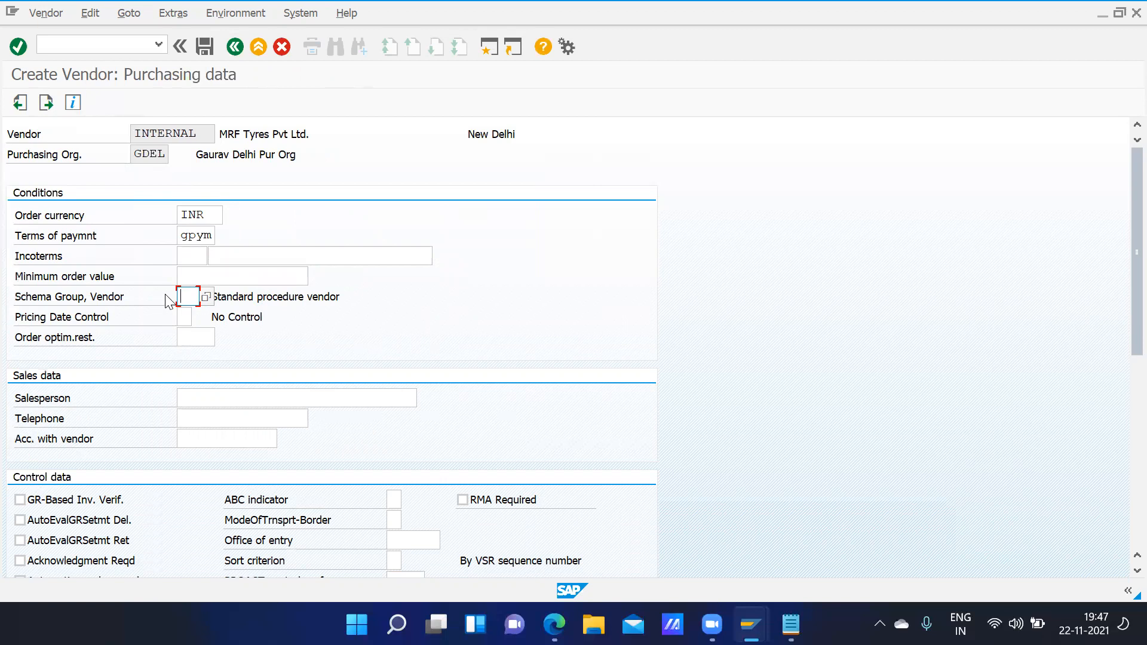
click(47, 102)
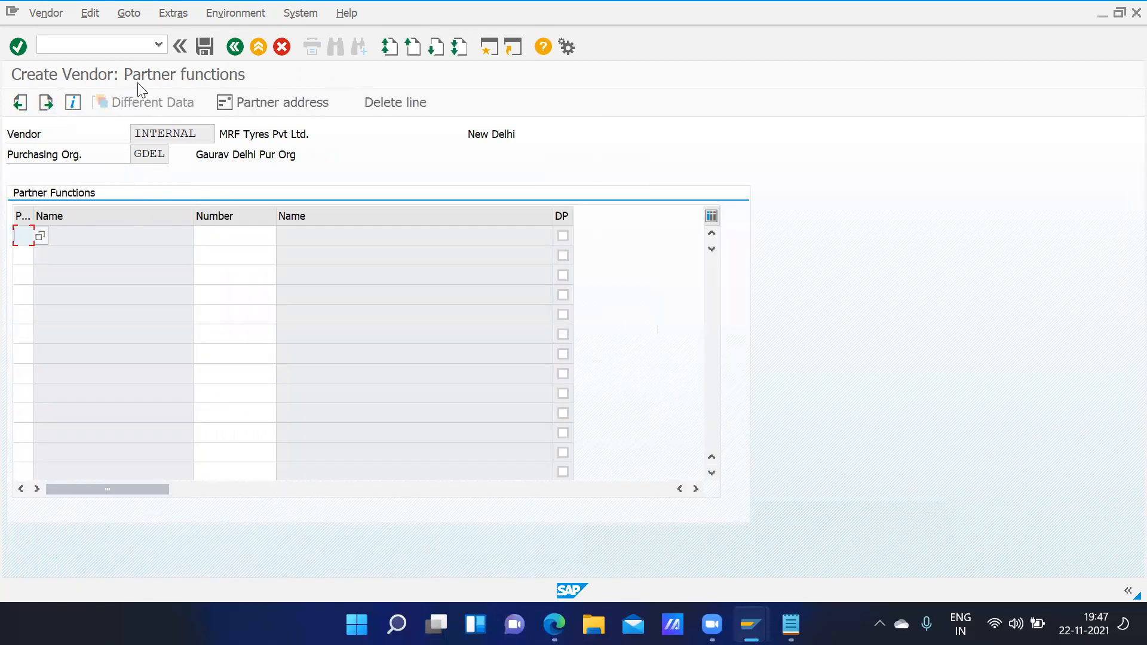
- Check the empty partner functions list, then save the vendor and acknowledge the information messages
click(41, 234)
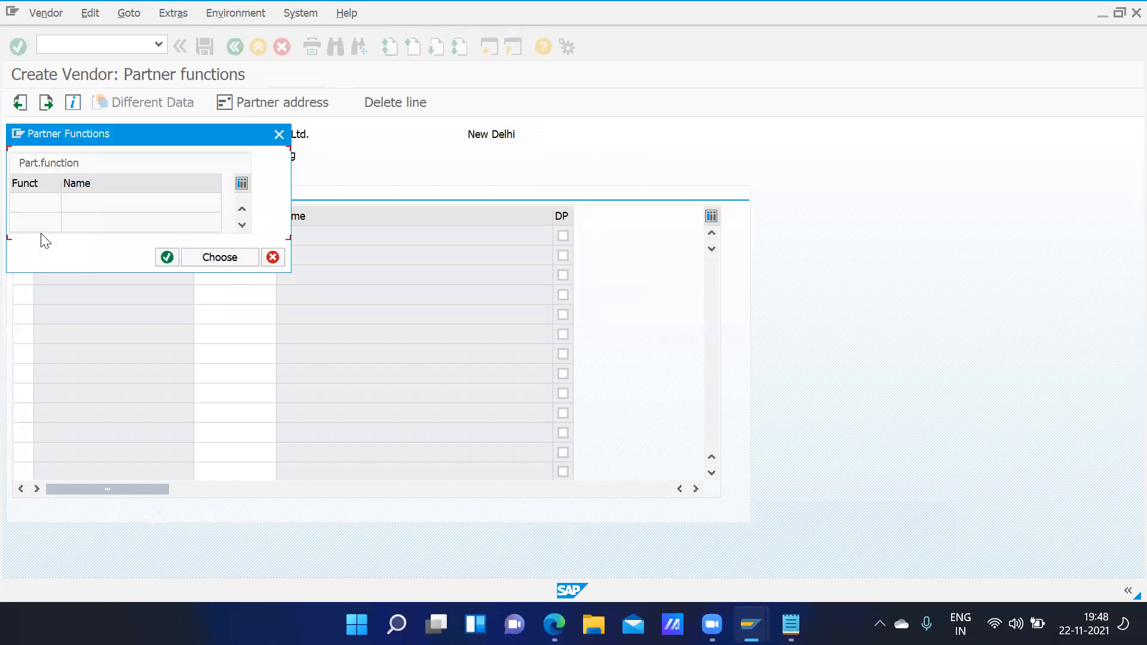
click(278, 134)
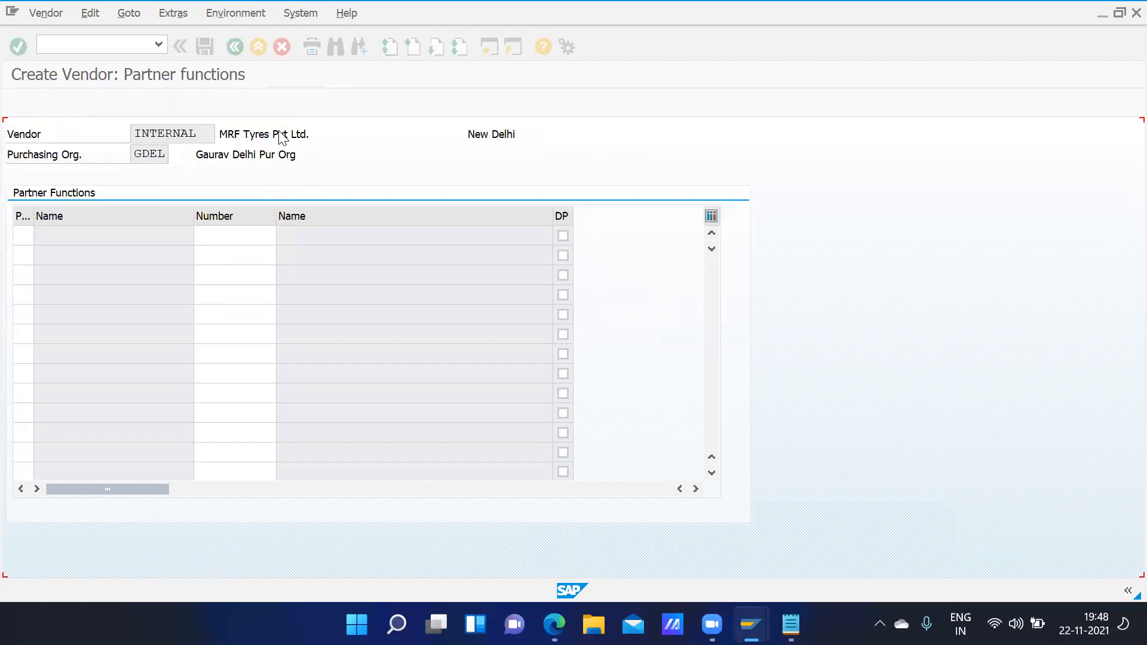
click(205, 47)
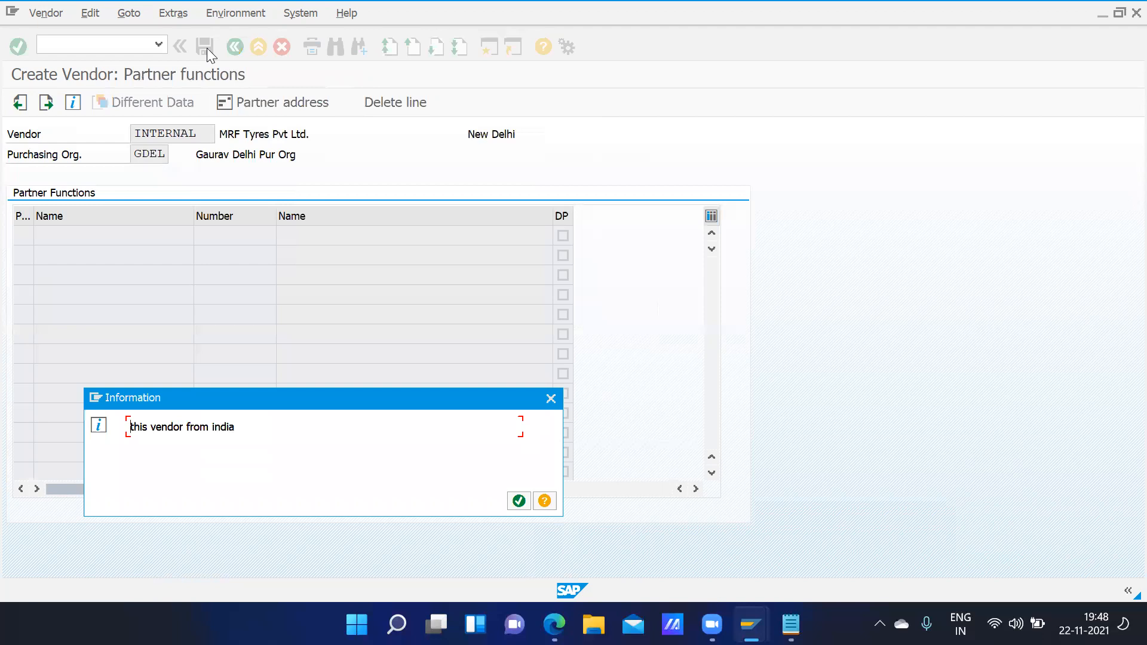
click(519, 501)
click(519, 501)
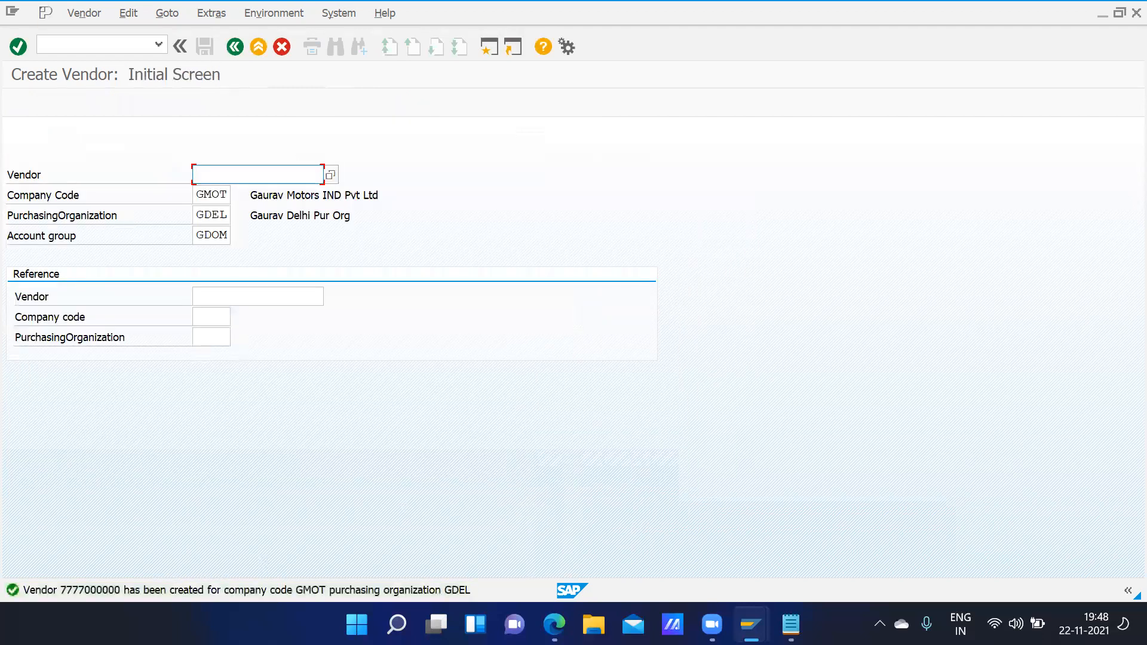
- Open the vendor-created message and copy the new vendor number
double_click(129, 591)
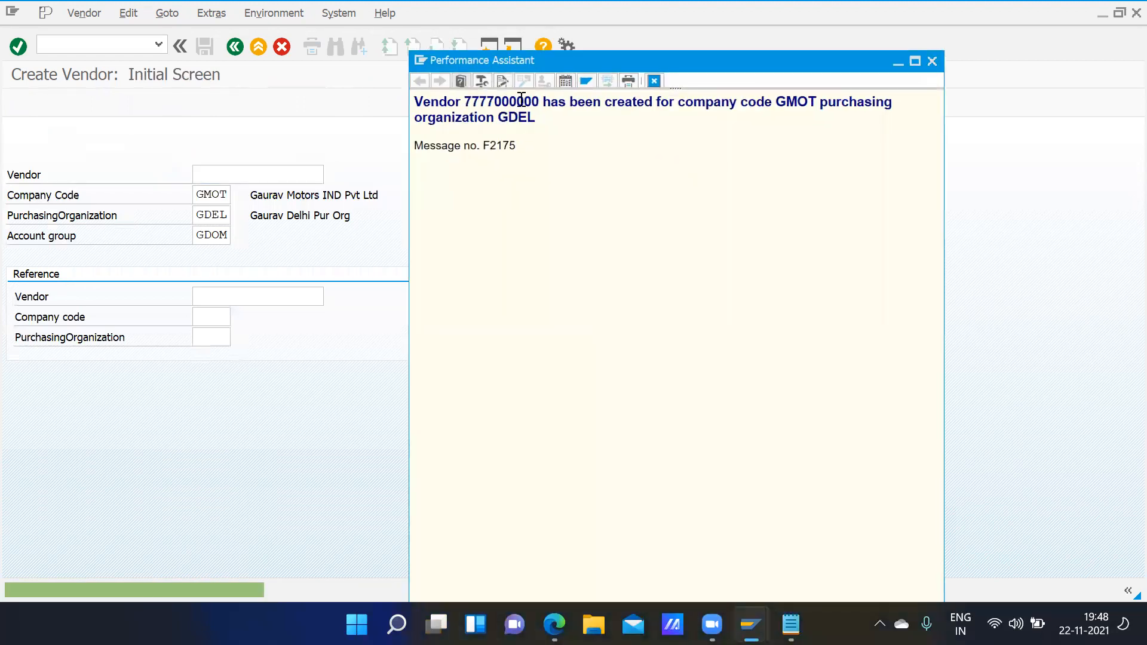
drag(466, 103, 539, 102)
key(ctrl+c)
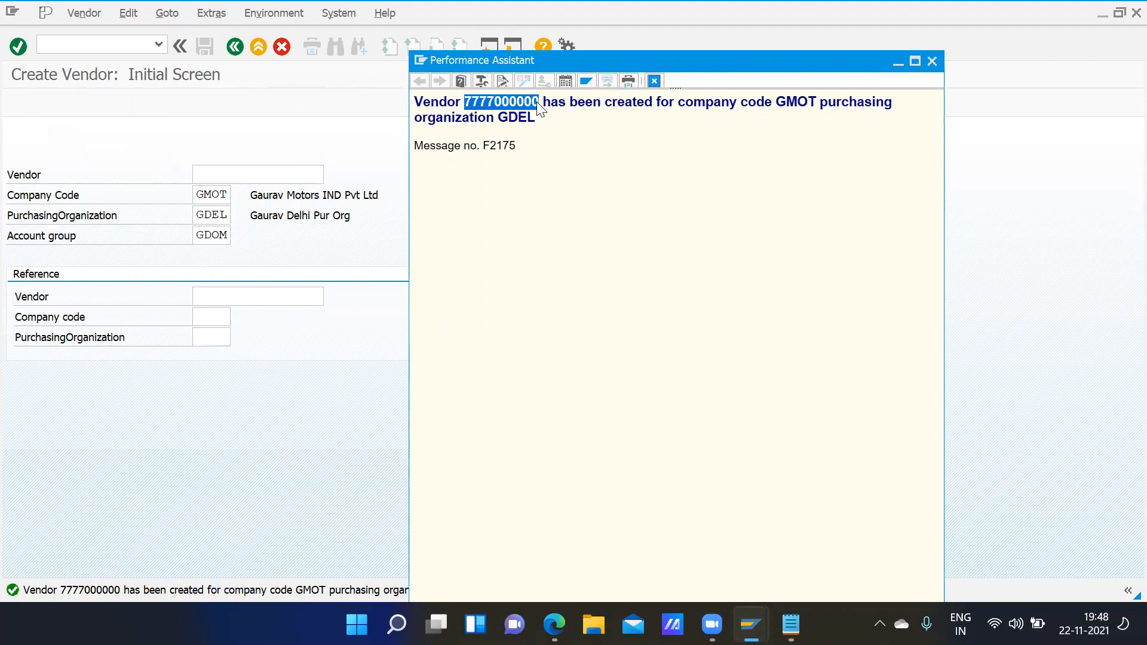
click(932, 61)
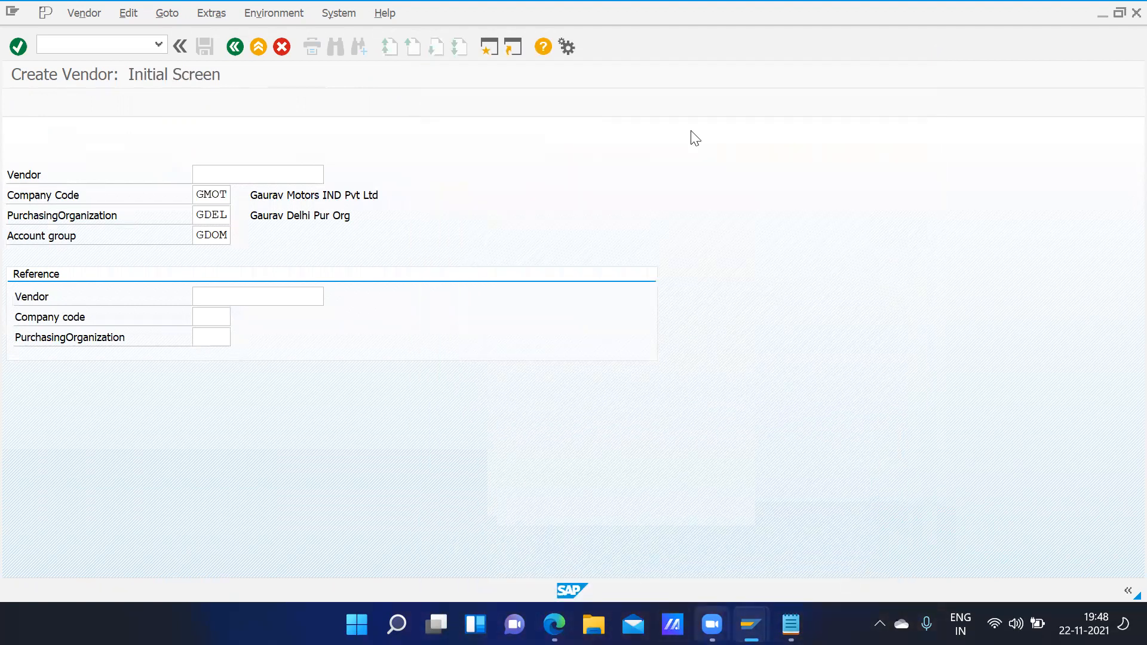
- Open the SAP MM Enterprise Structure document from the desktop
click(1098, 17)
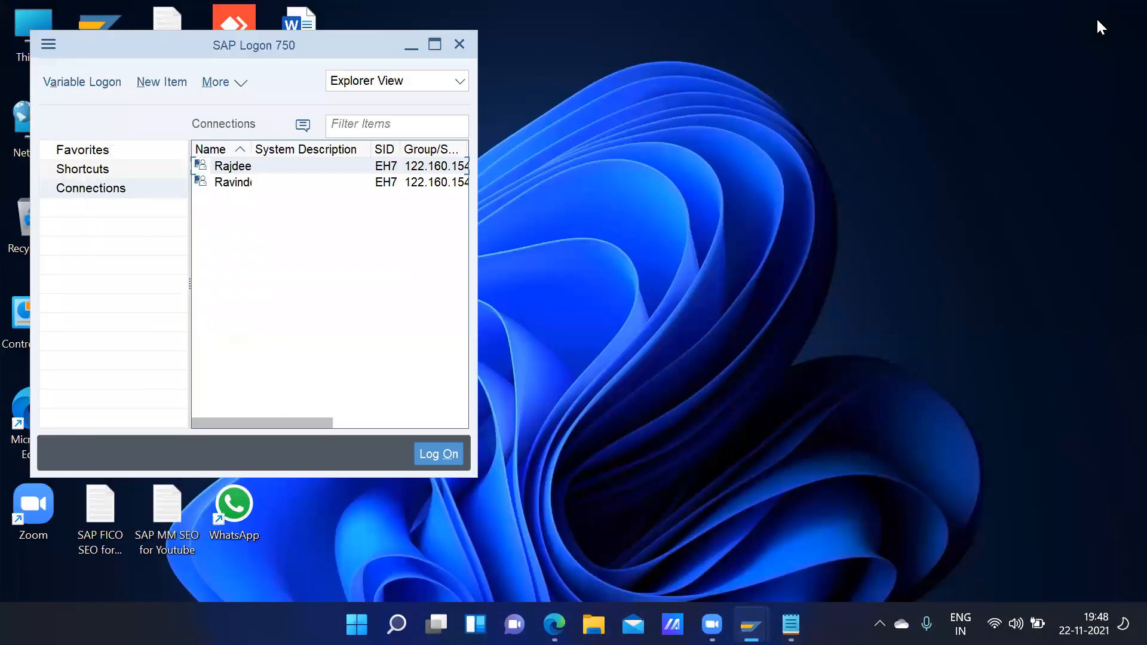
click(414, 51)
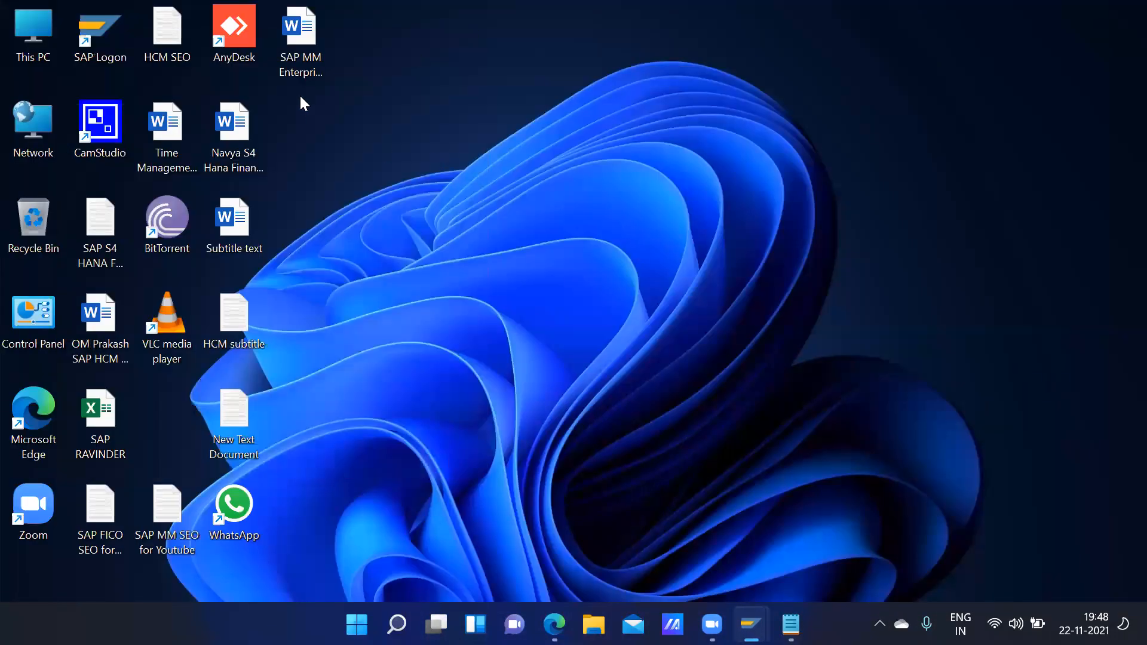
double_click(301, 65)
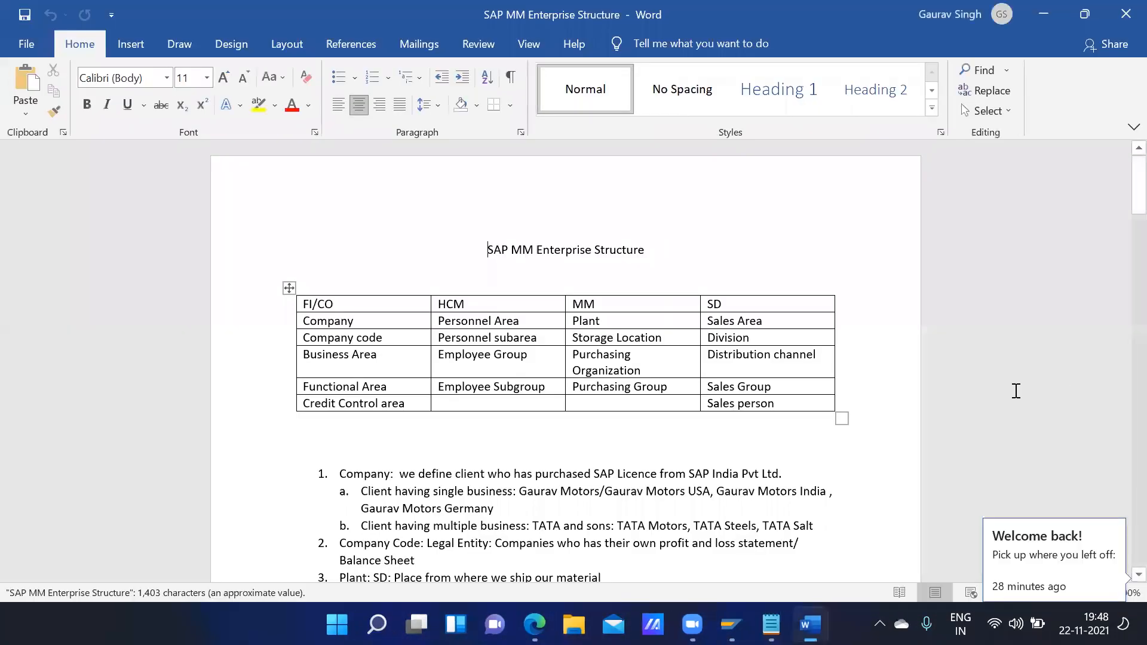
click(1049, 586)
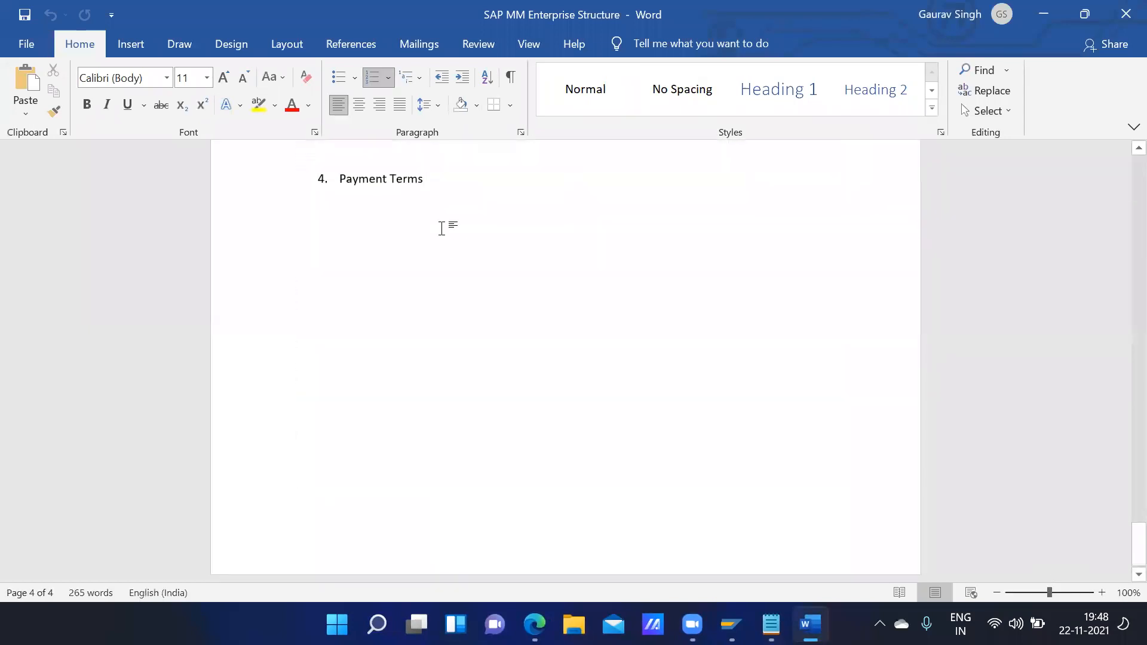
key(Return)
key(Return)
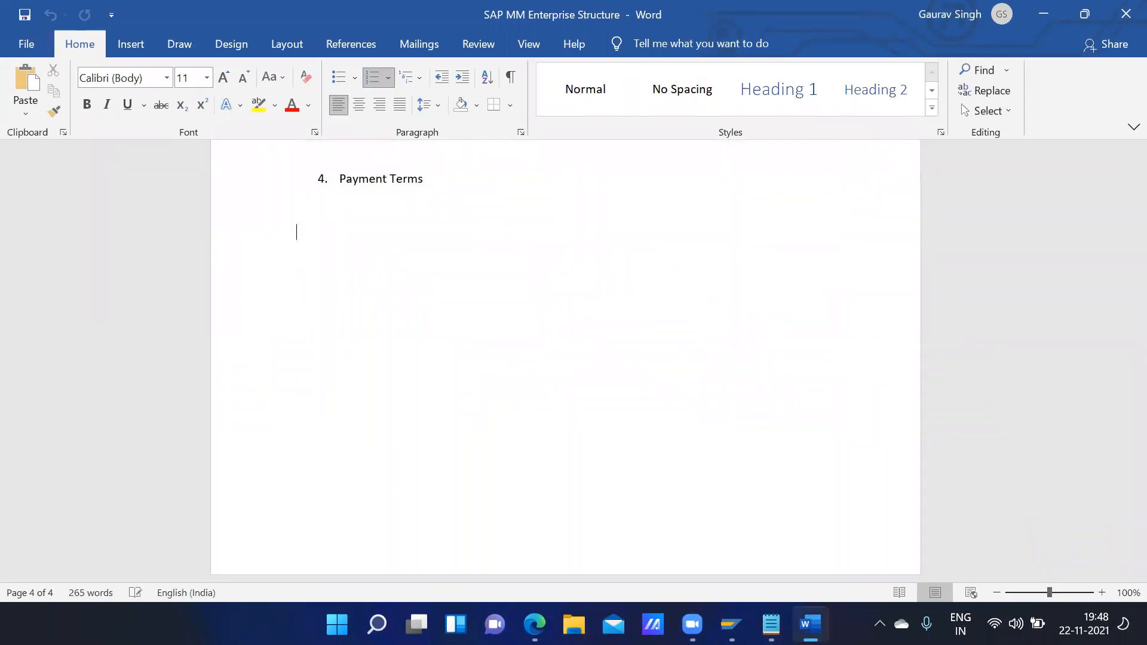
key(Return)
text(Vendor nu)
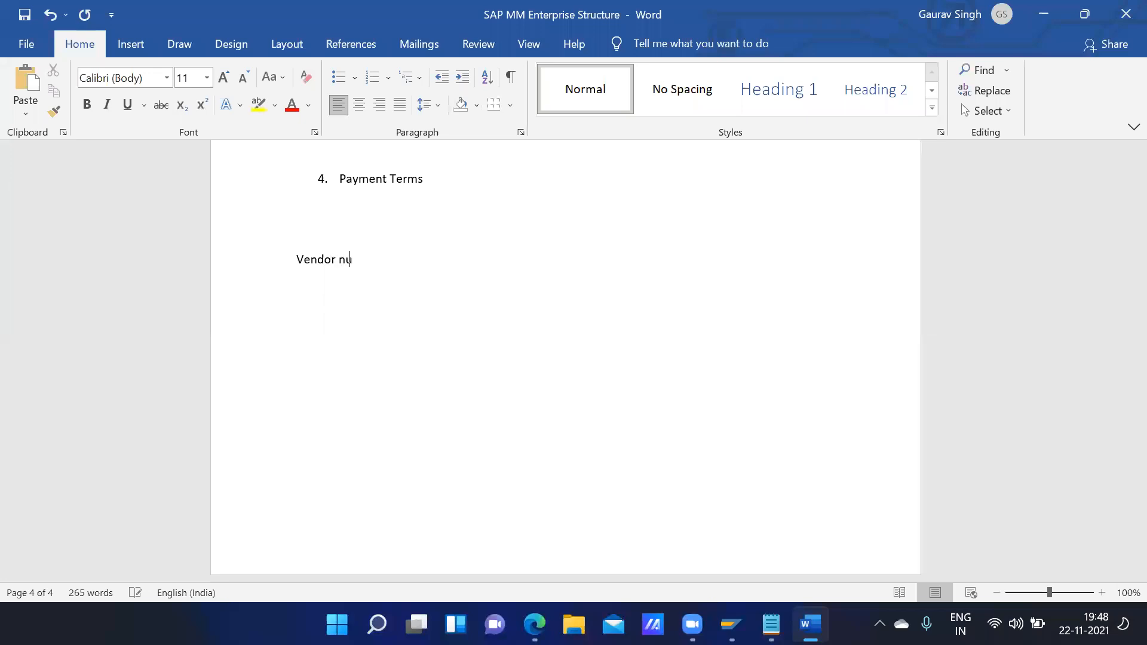
text(mber:)
key(ctrl+v)
click(23, 15)
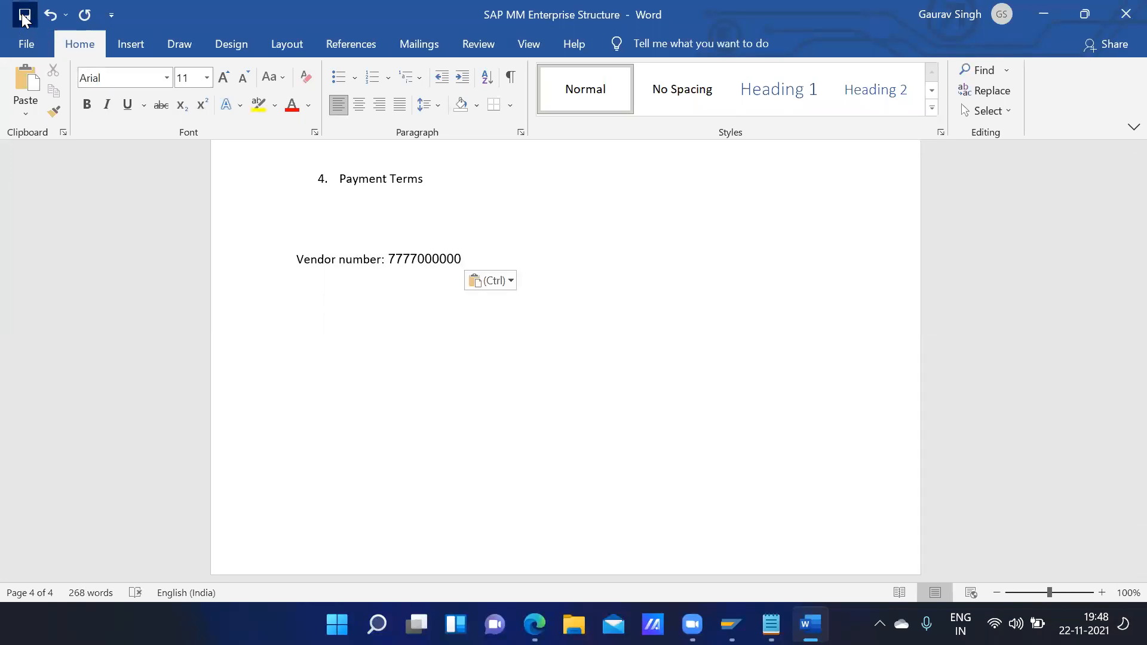
click(1043, 12)
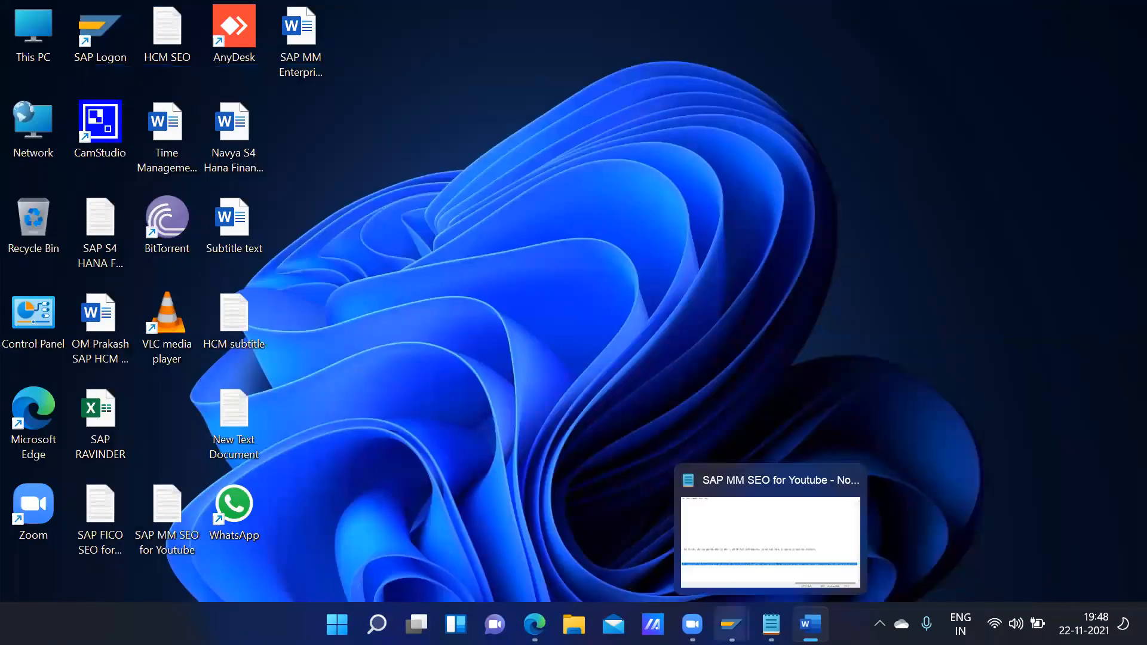
- Restore the Create Vendor: Initial Screen from the SAP Logon taskbar thumbnail
mouse_move(731, 624)
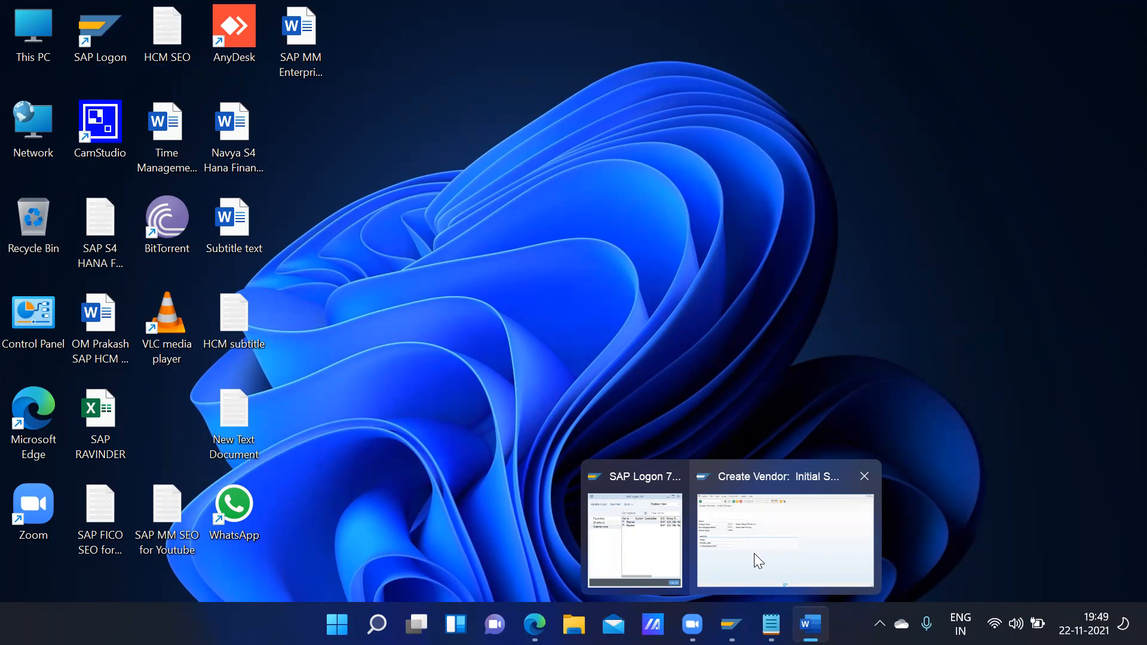
click(754, 554)
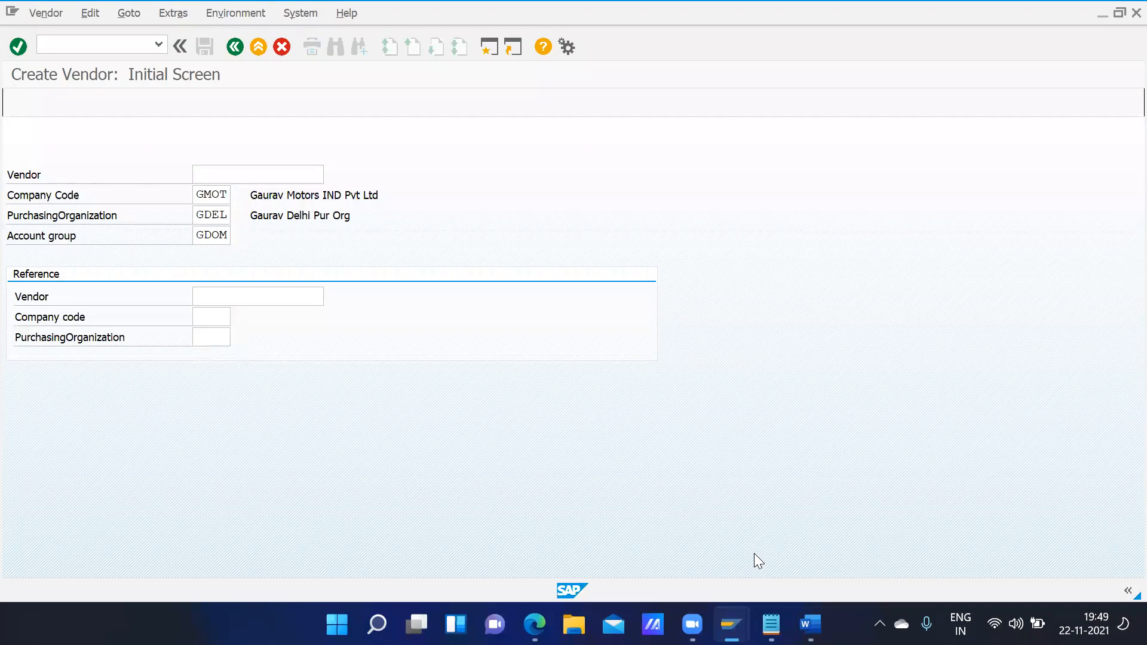